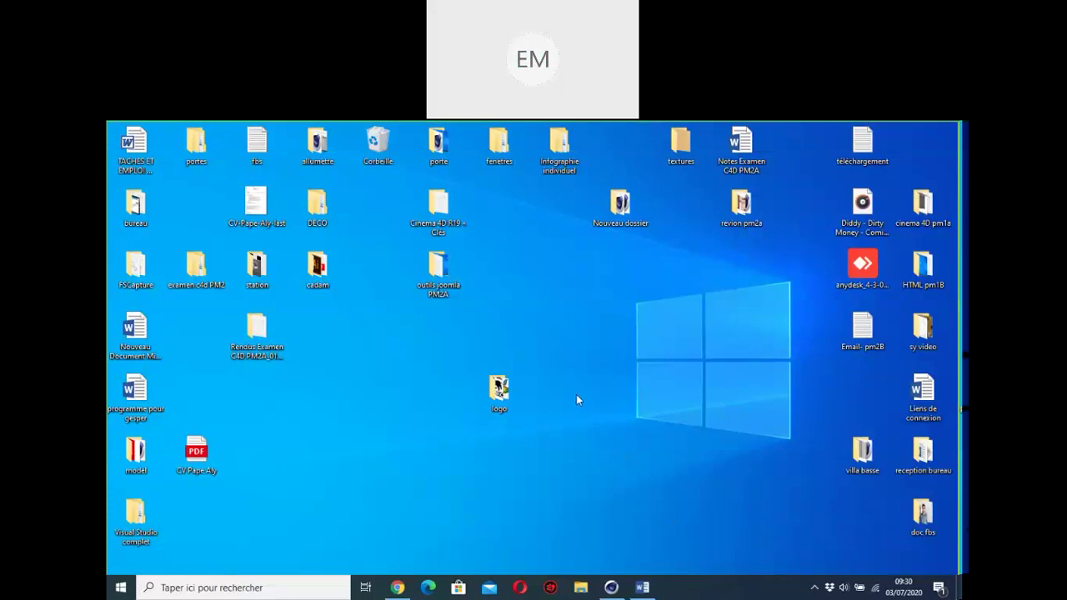
- Refresh the desktop four times from its shortcut menu
right_click(655, 299)
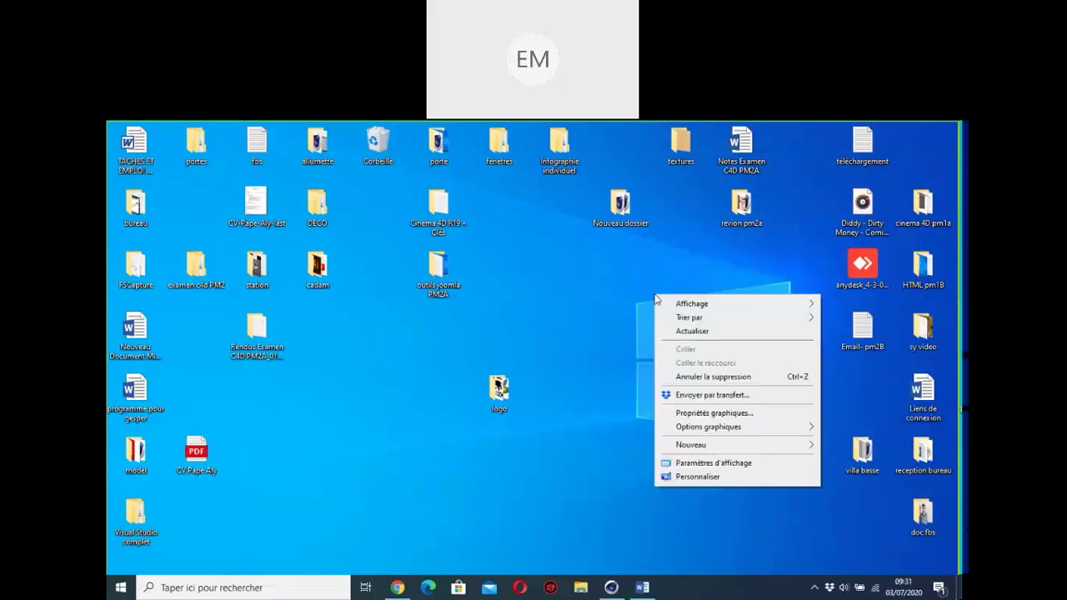
left_click(674, 334)
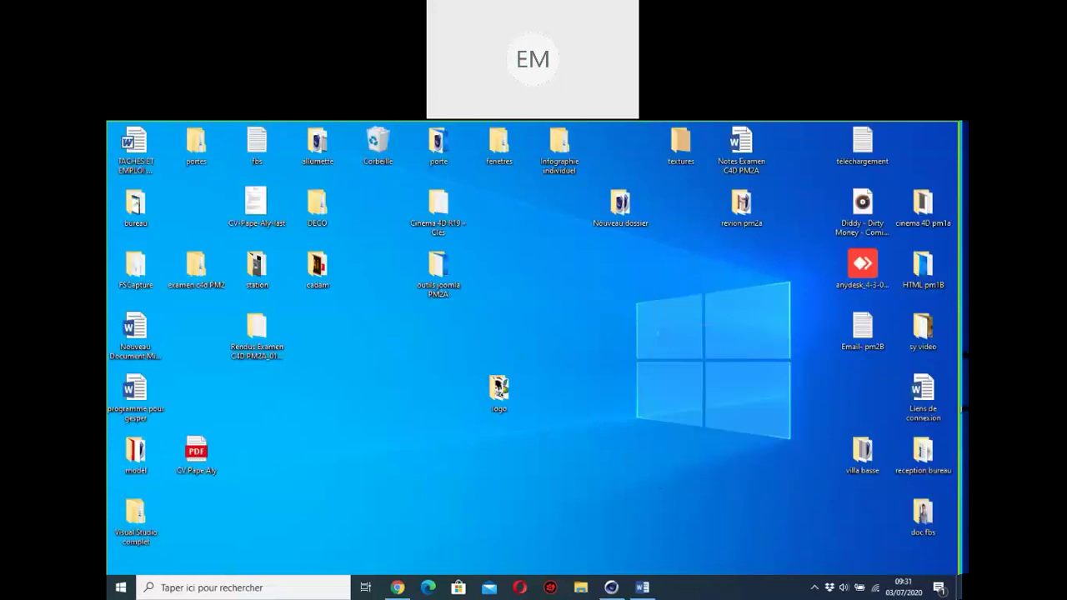
right_click(663, 334)
left_click(700, 371)
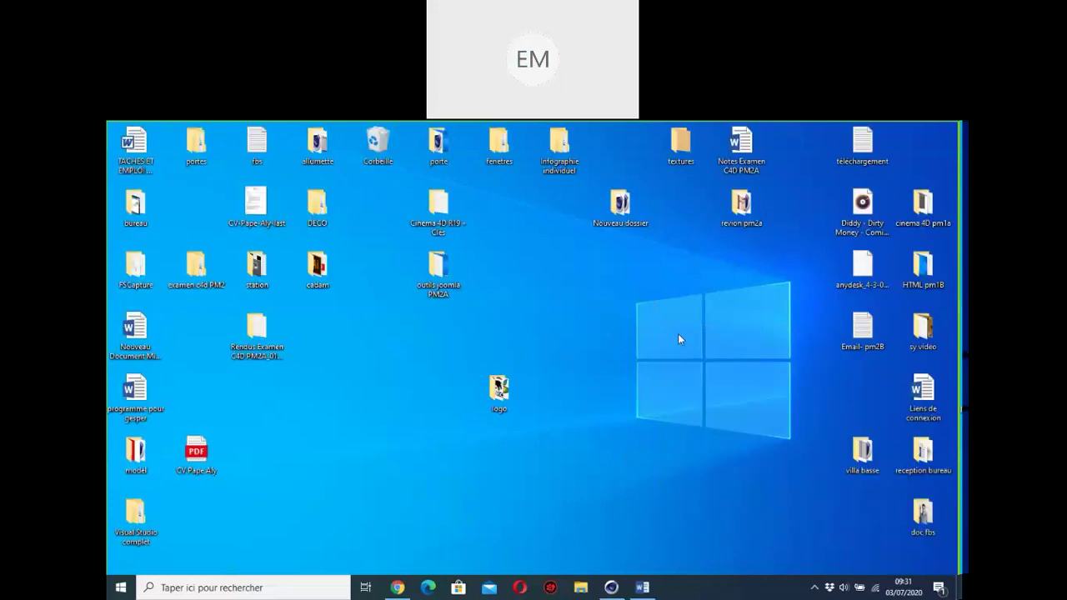
right_click(678, 334)
left_click(744, 373)
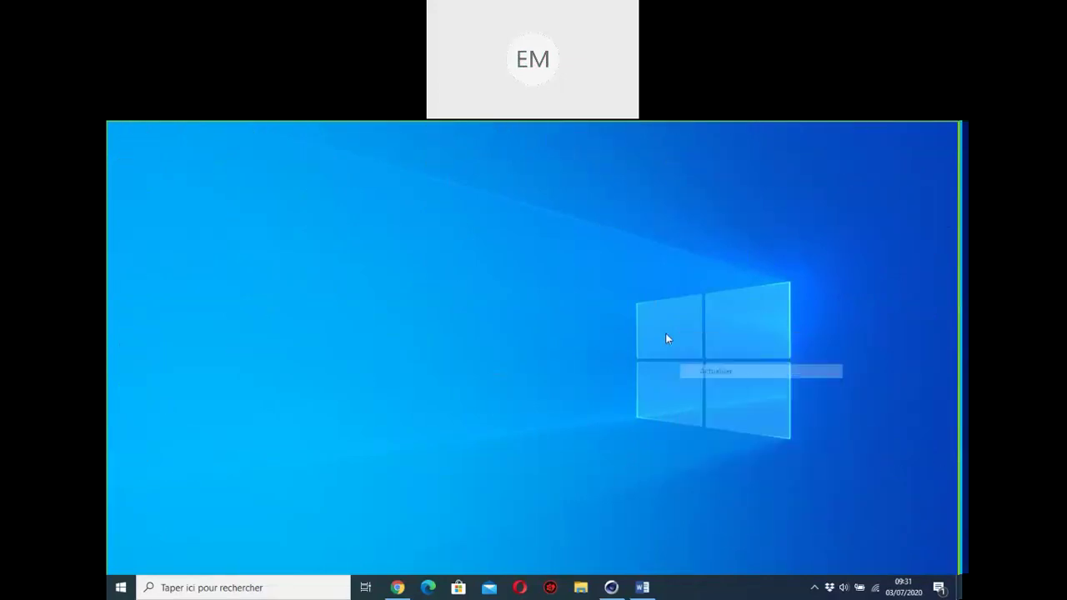
right_click(669, 325)
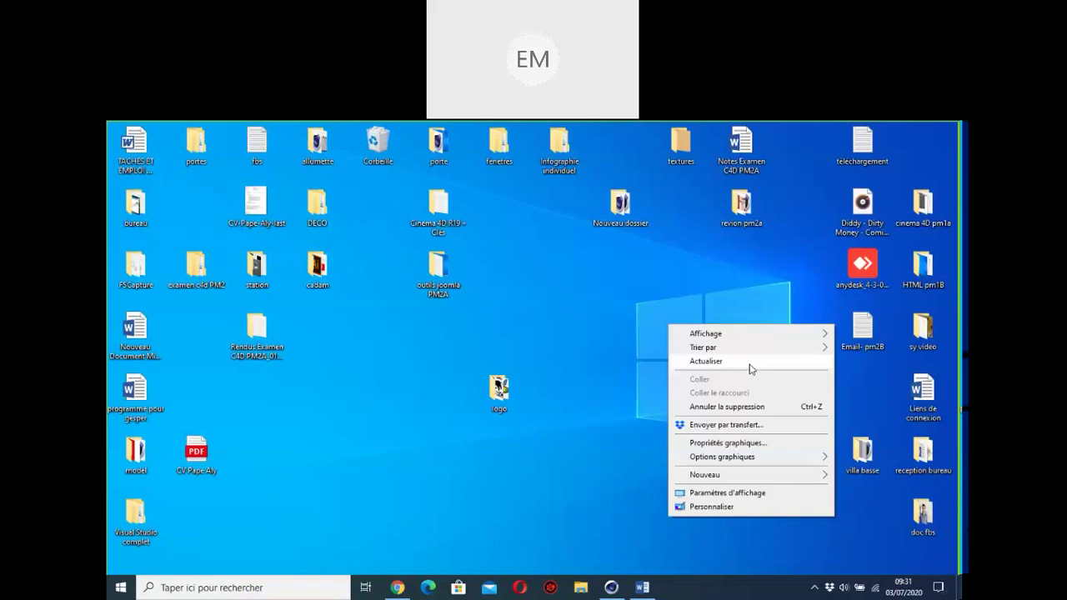
left_click(748, 367)
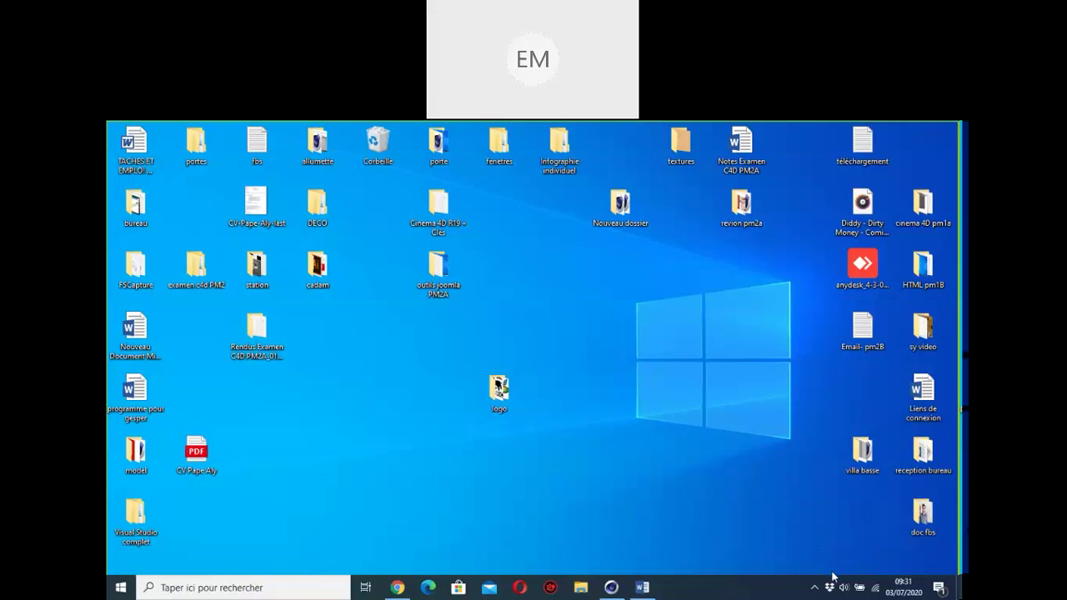
- Shift the logo folder left, switch to Cinema 4D and minimize it
left_click(477, 386)
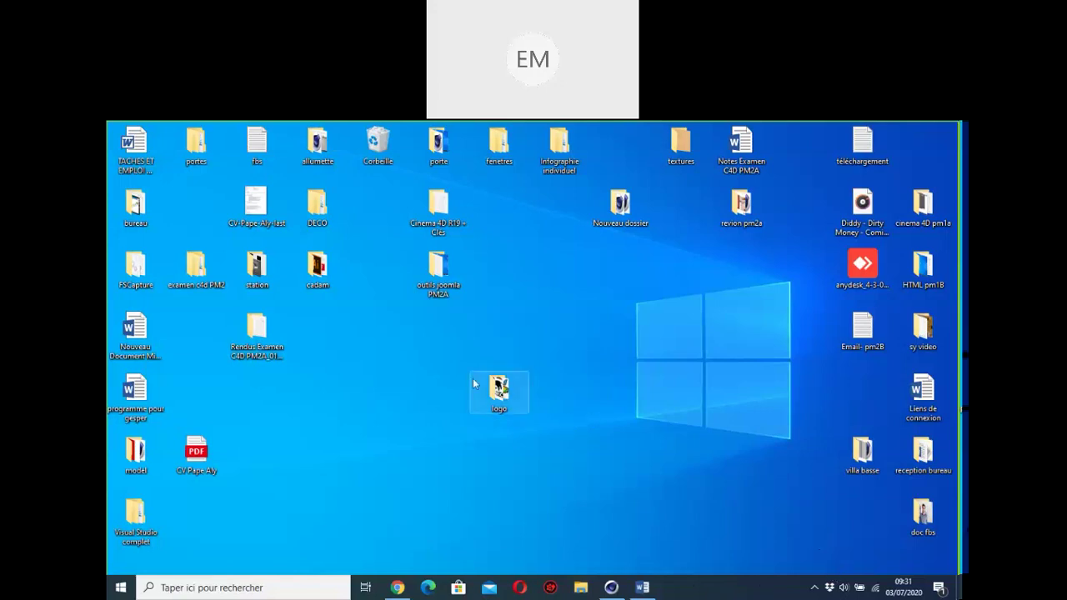
left_click_drag(496, 388, 435, 388)
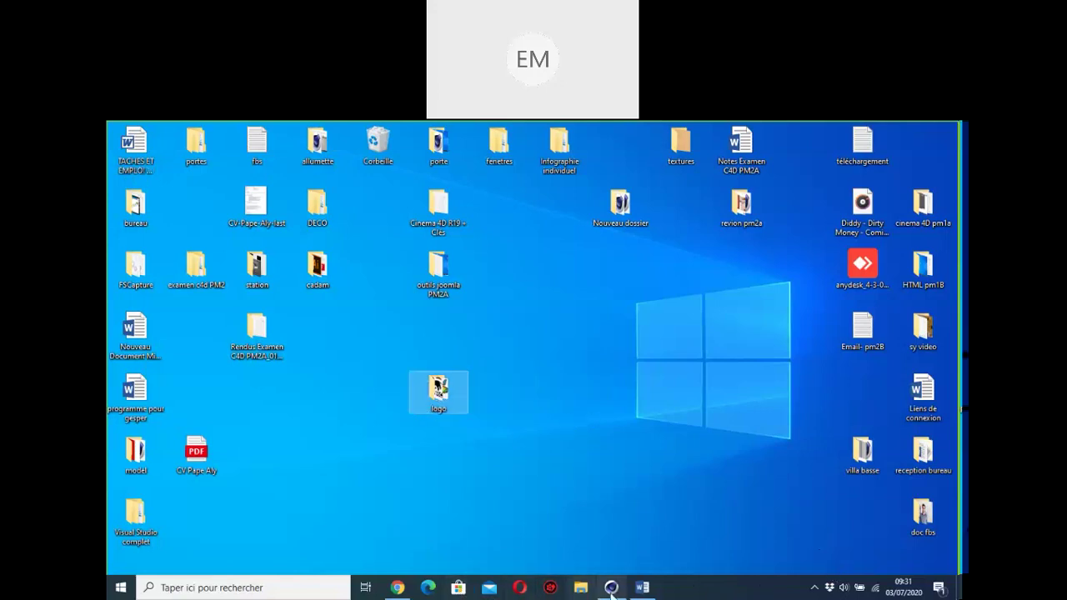
mouse_move(611, 588)
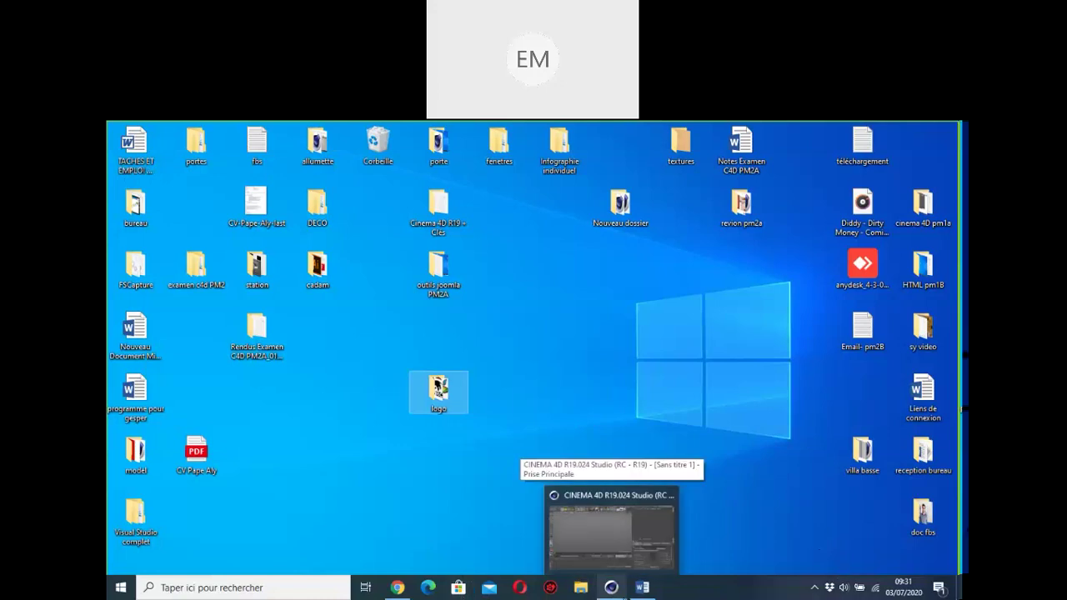
key("alt+Tab")
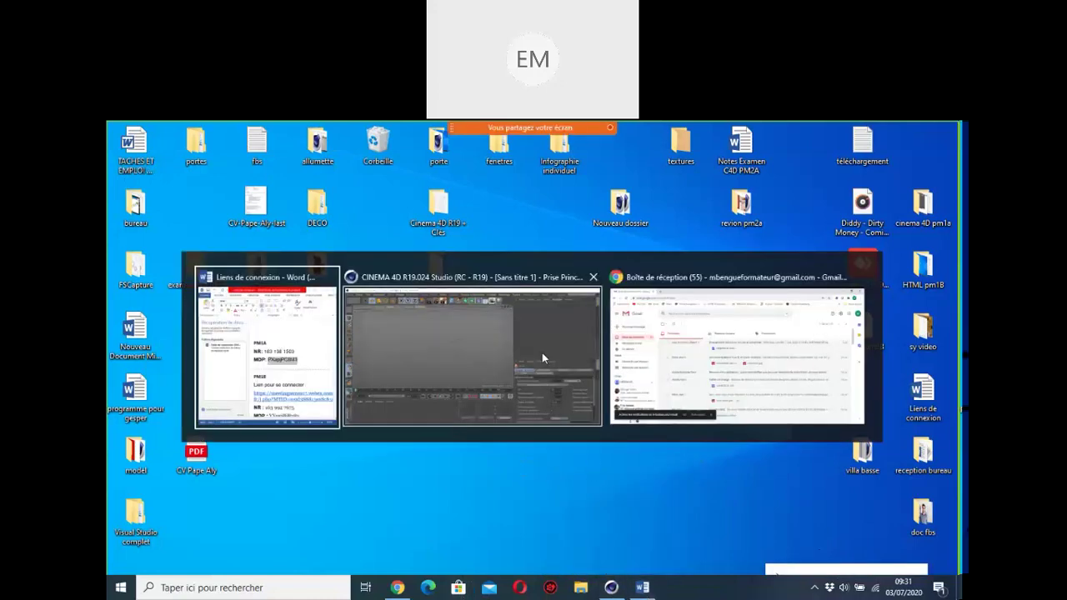
key("Tab")
key("Tab")
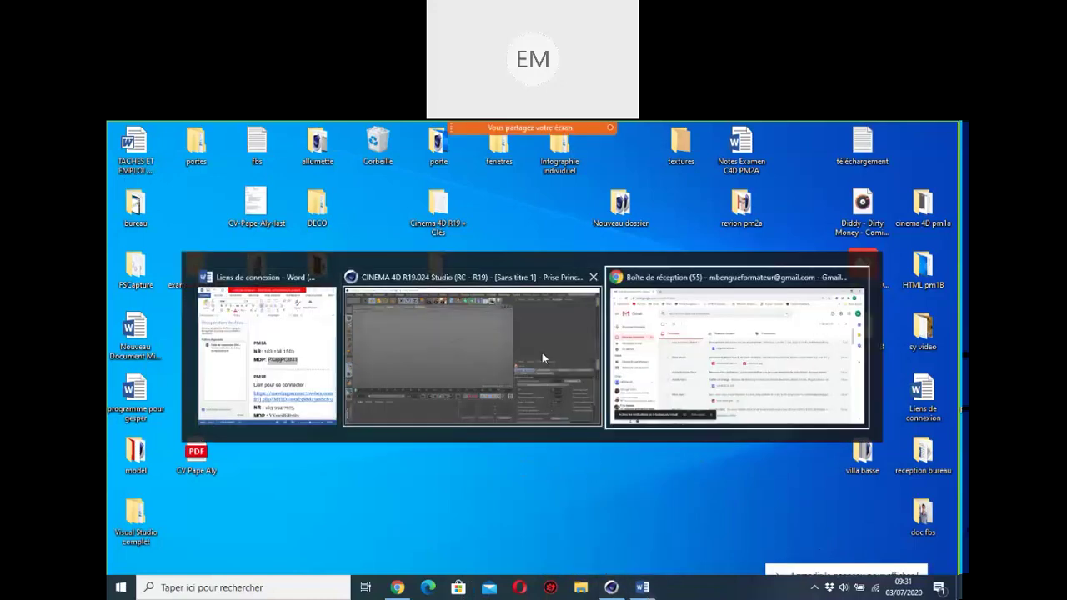
key("shift+Tab")
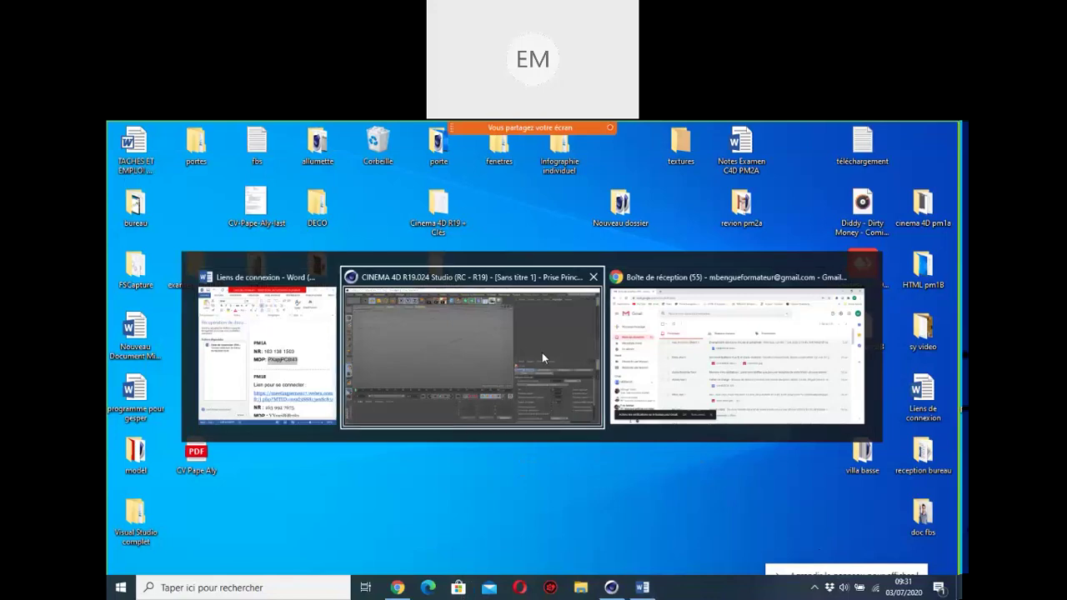
left_click(542, 352)
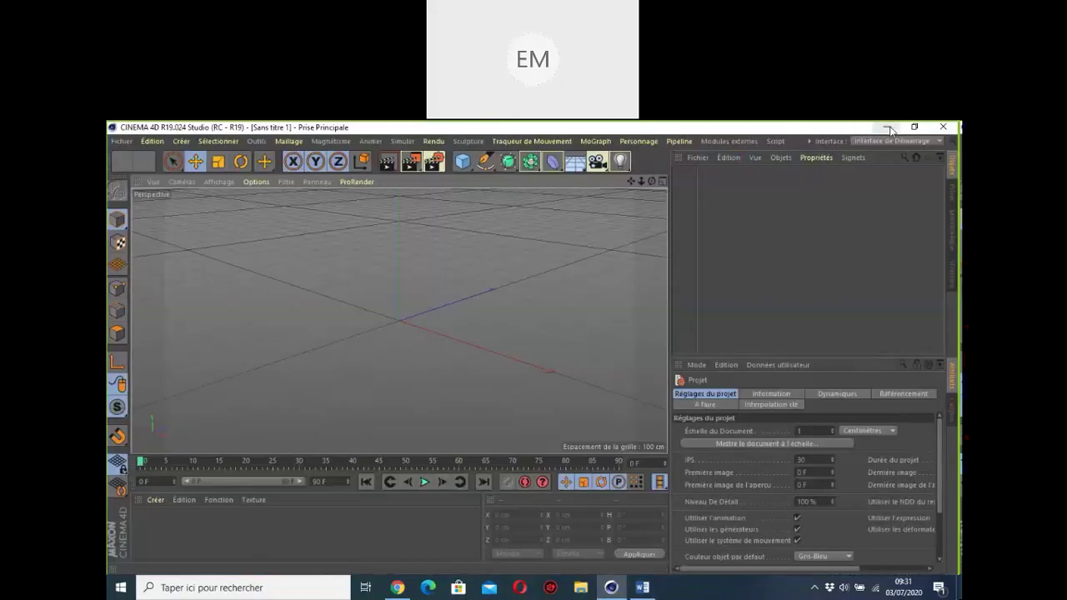
left_click(889, 127)
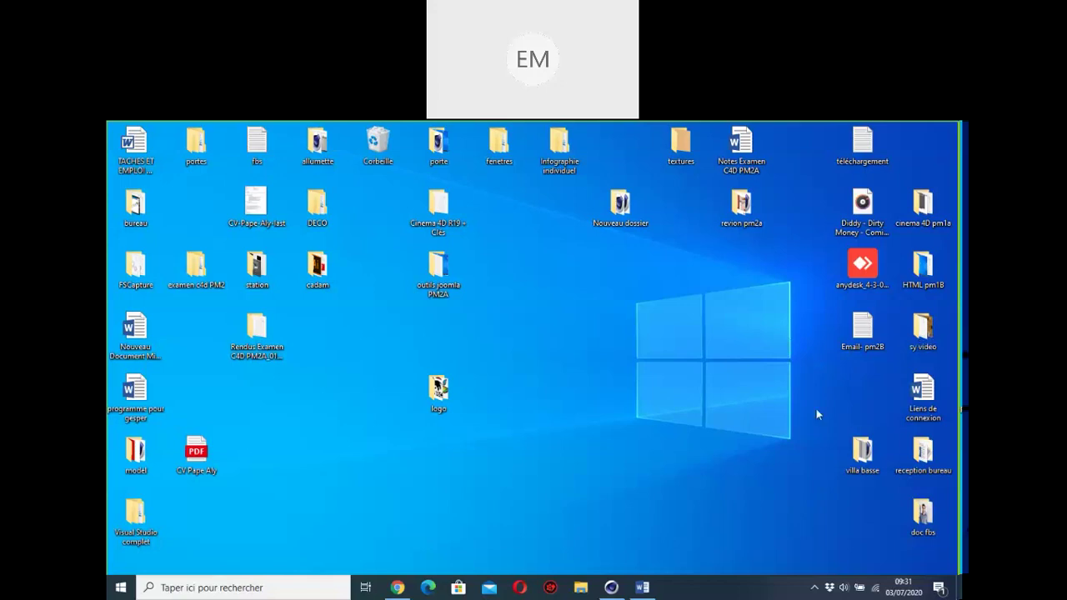
- Move the logo folder right on the desktop and open it
left_click(925, 333)
left_click_drag(427, 388, 557, 392)
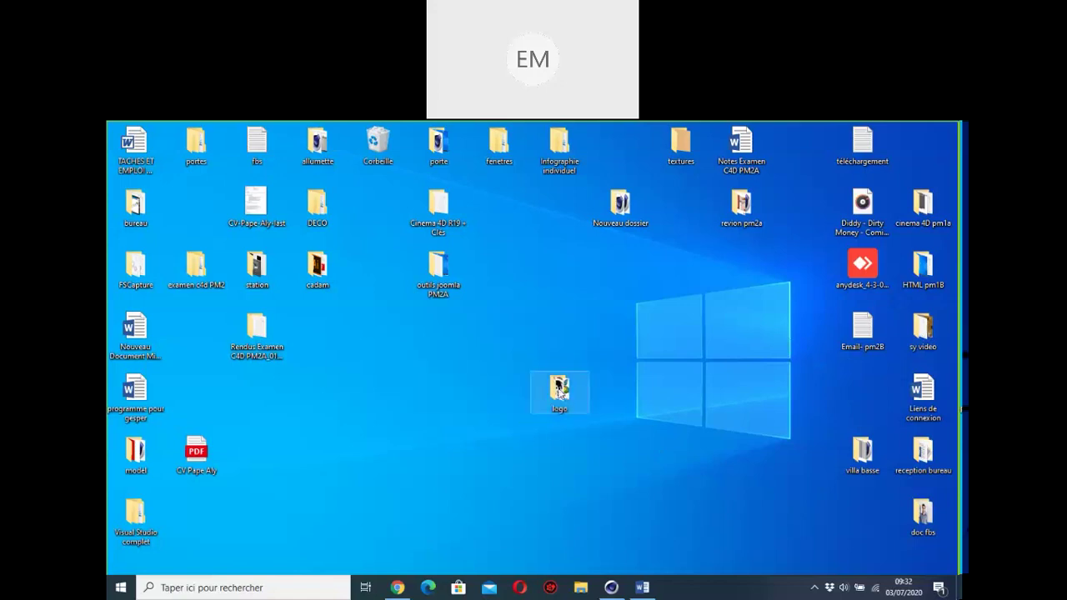
double_click(560, 388)
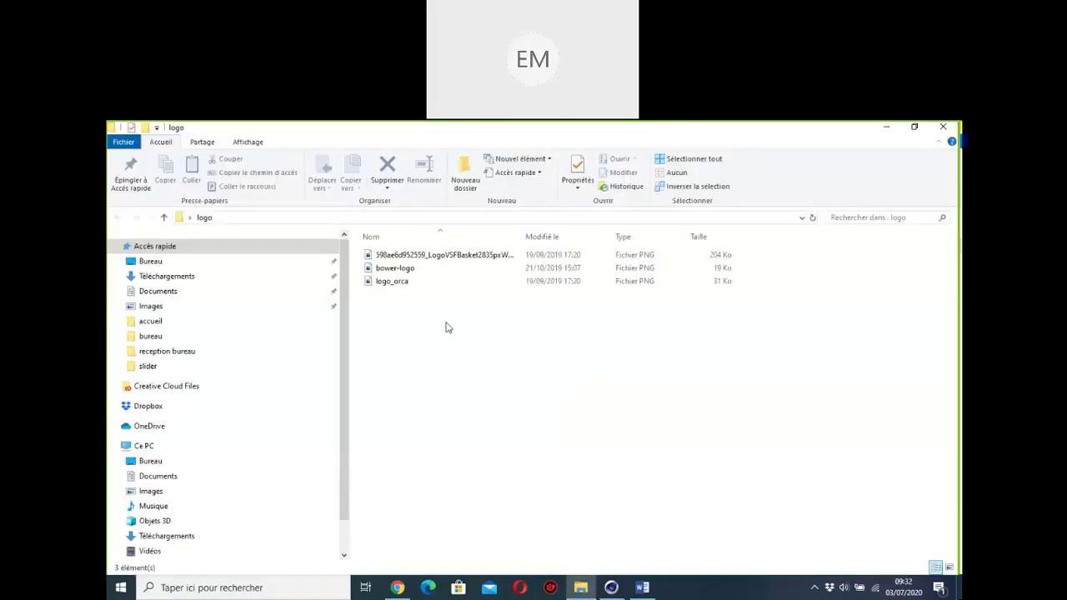
left_click_drag(446, 326, 384, 261)
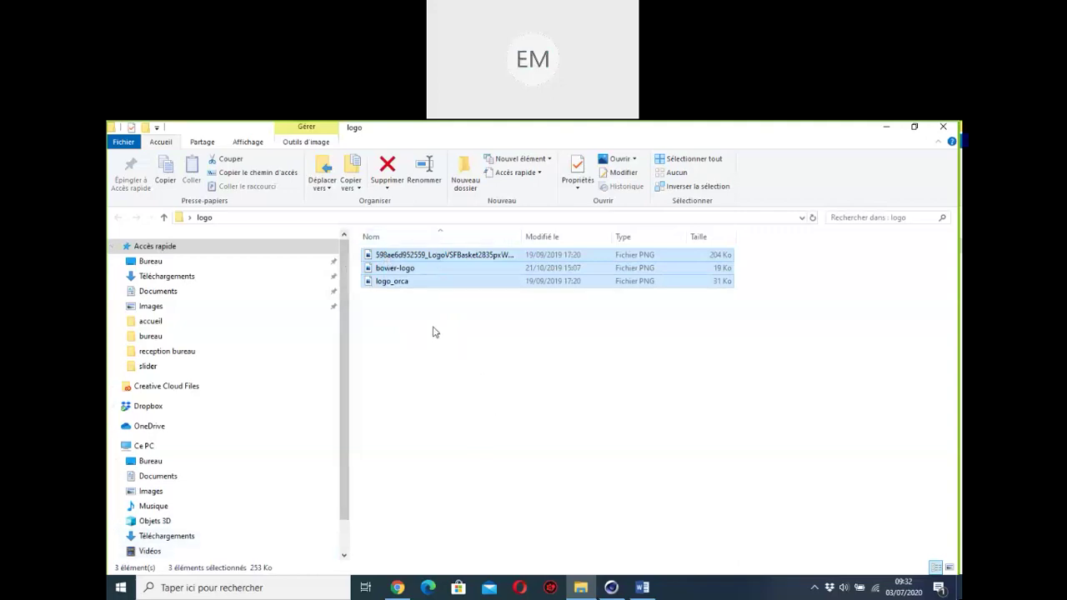
left_click(448, 349)
- Switch the logo folder's view to Grandes icônes to show the three PNG thumbnails
left_click(250, 147)
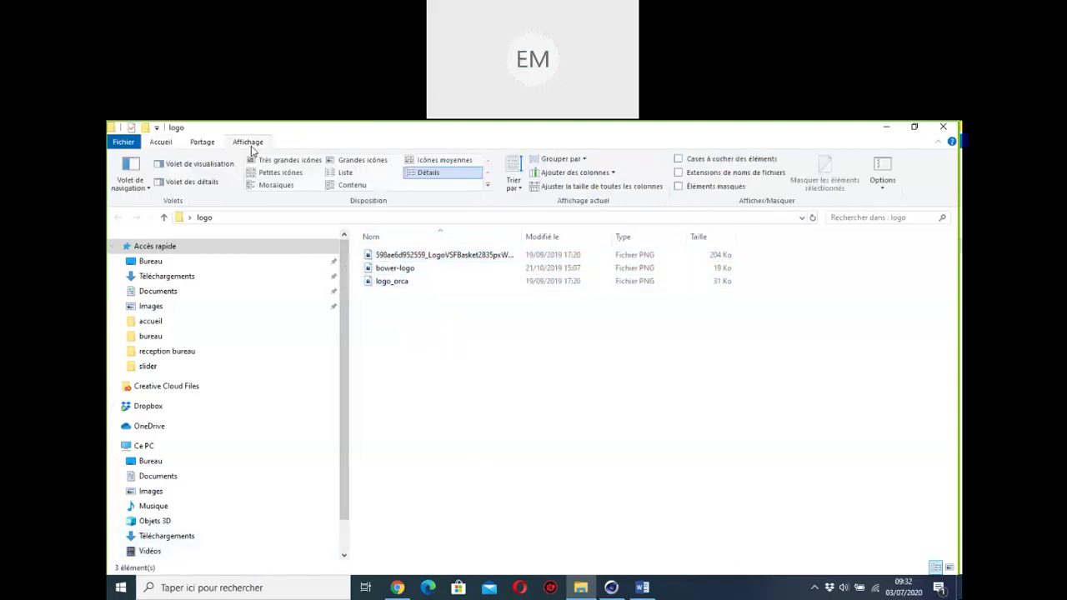
left_click(363, 159)
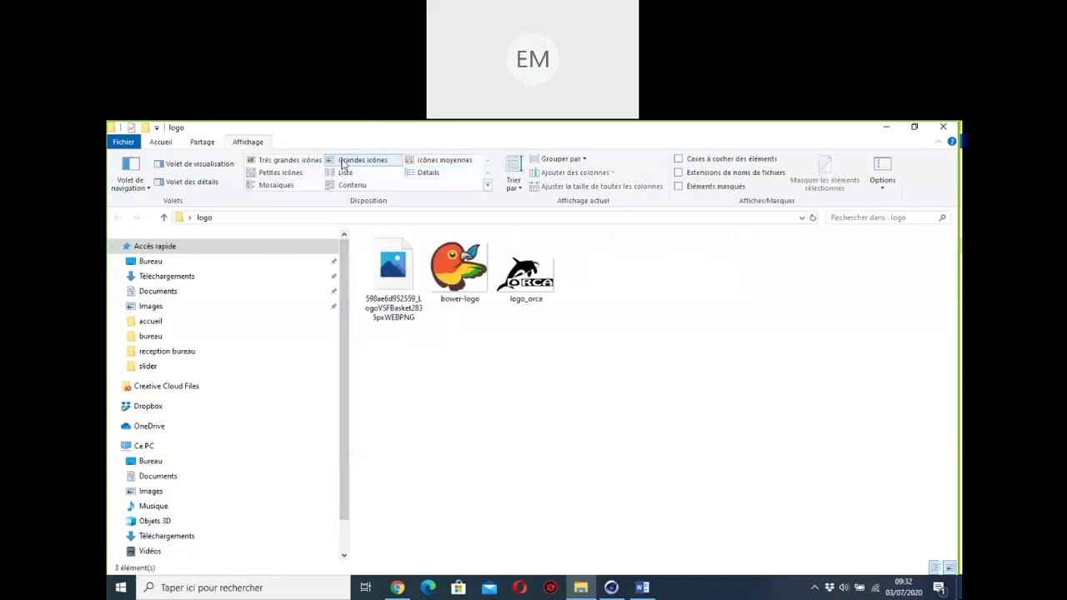
left_click_drag(392, 361, 565, 276)
left_click_drag(429, 341, 563, 268)
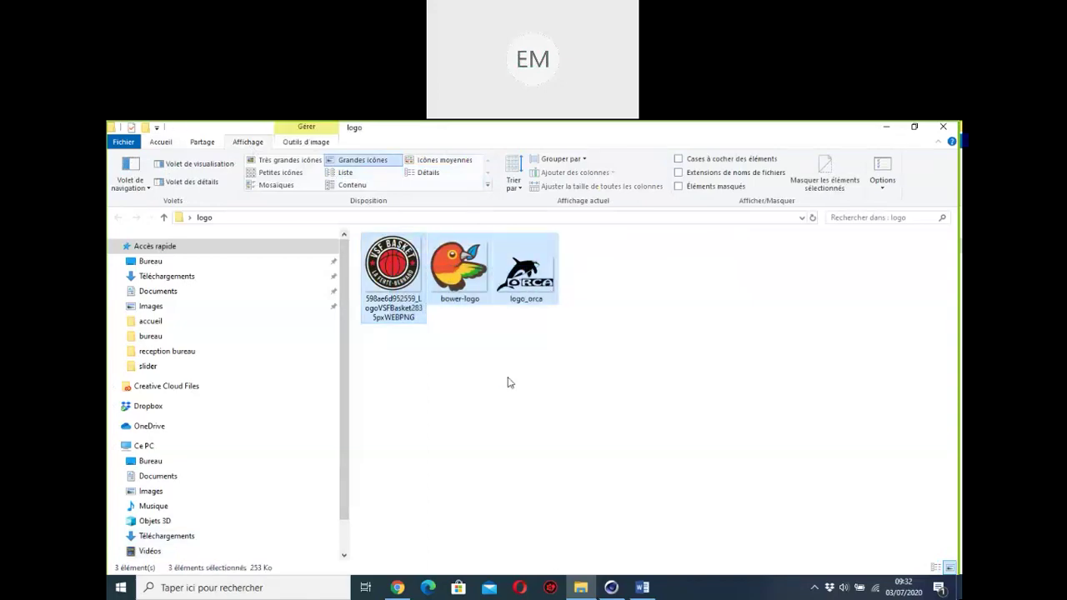
left_click(501, 397)
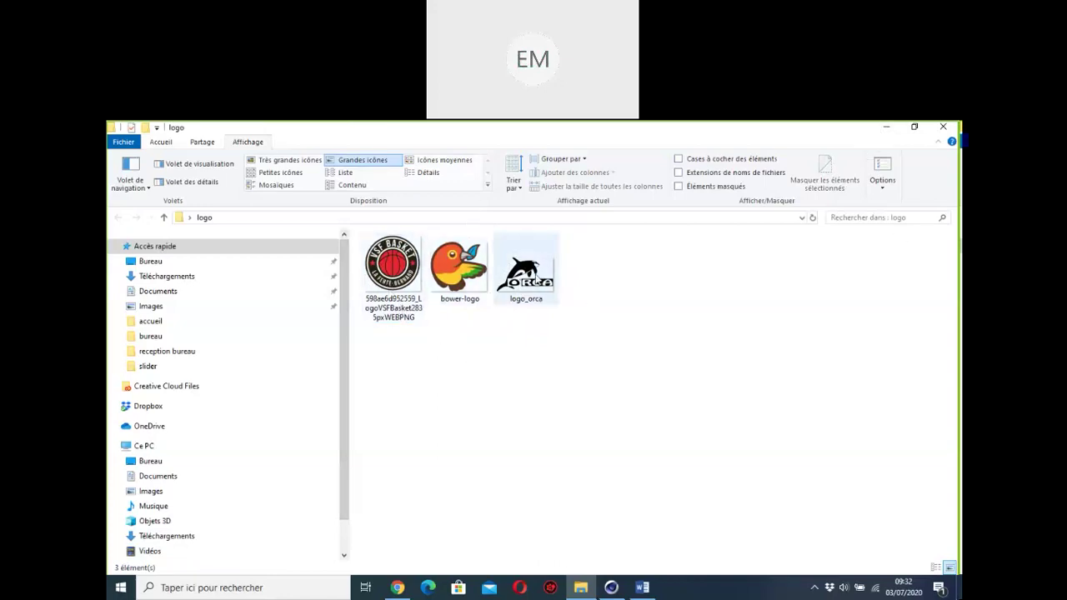
- View logo_orca.png full size in Photos, then minimize the viewer
left_click(540, 297)
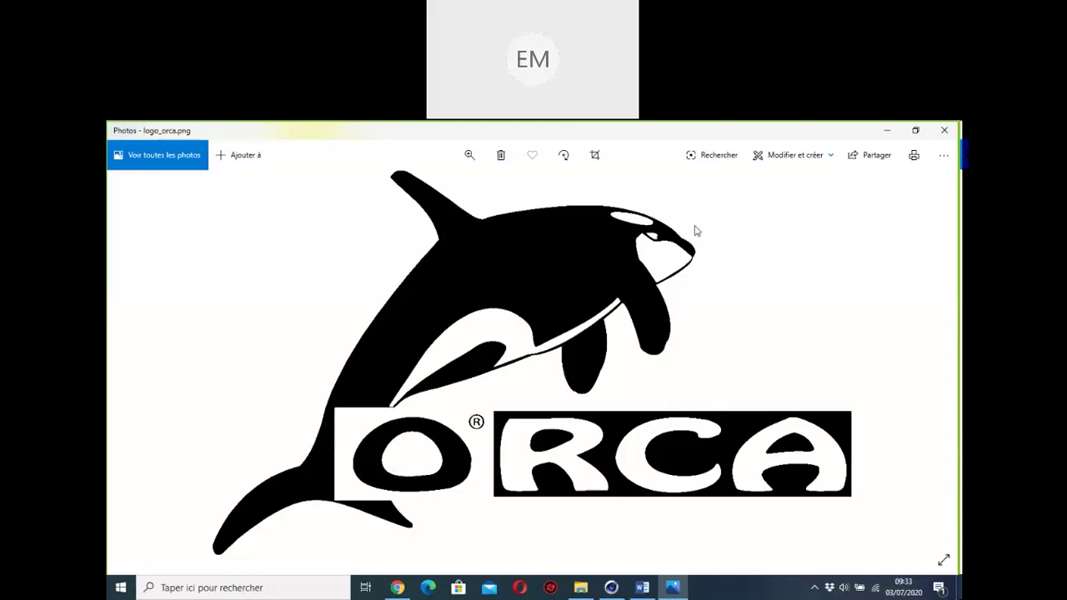
left_click(872, 137)
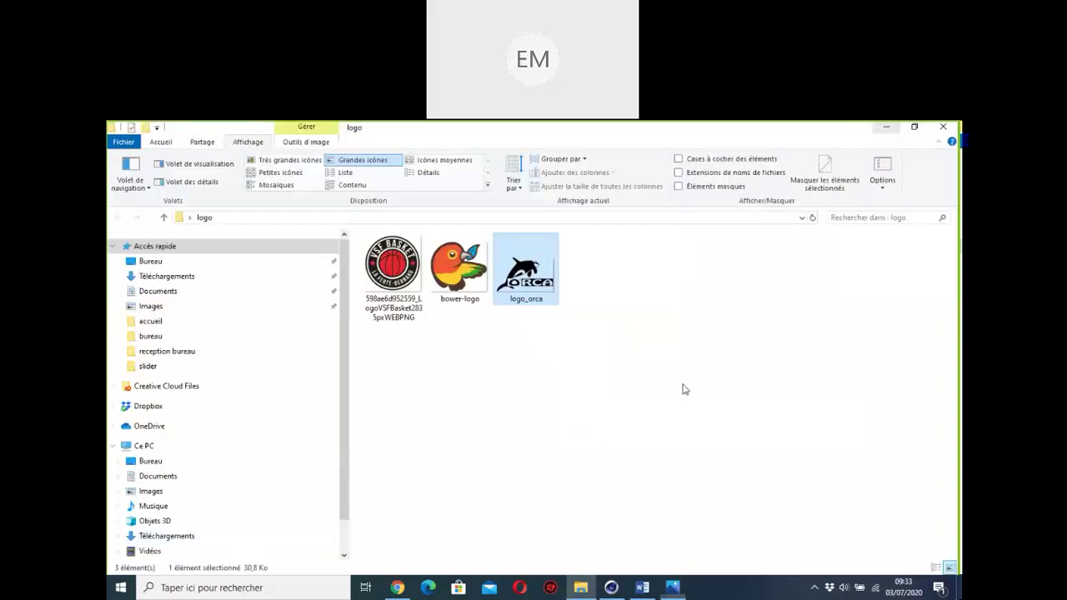
- Navigate to Adobe Illustrator CC 2018\Support Files\Contents\Windows through the bureau folder
left_click(886, 127)
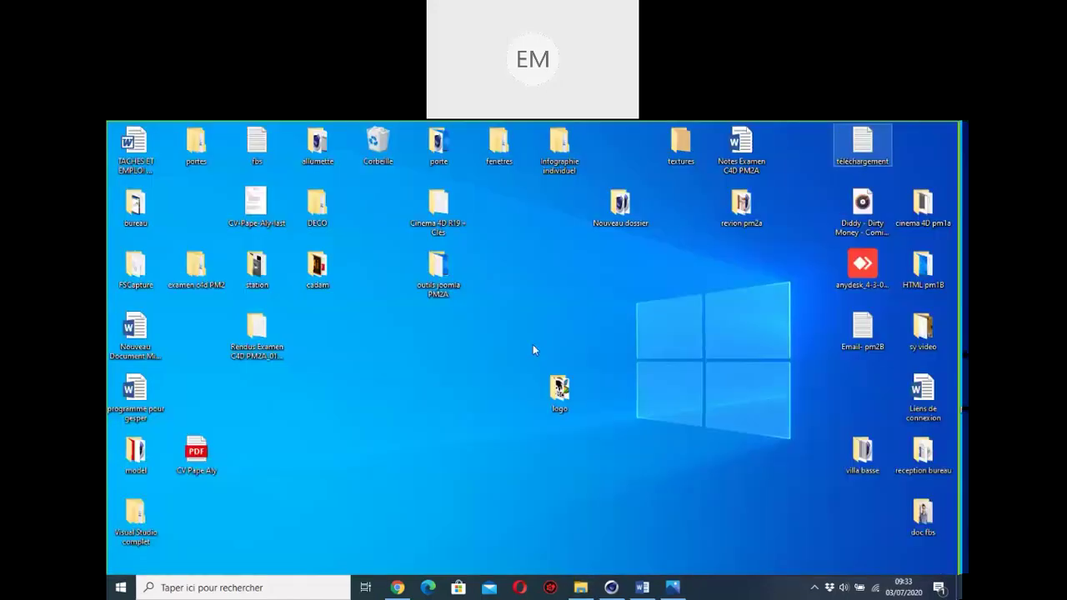
double_click(136, 208)
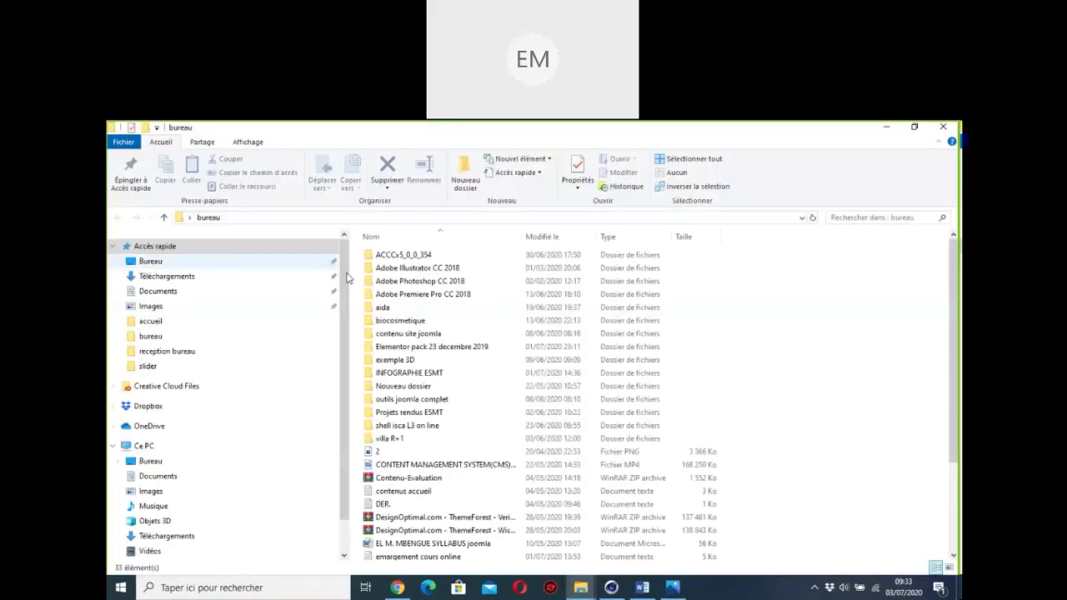
left_click(409, 270)
double_click(409, 271)
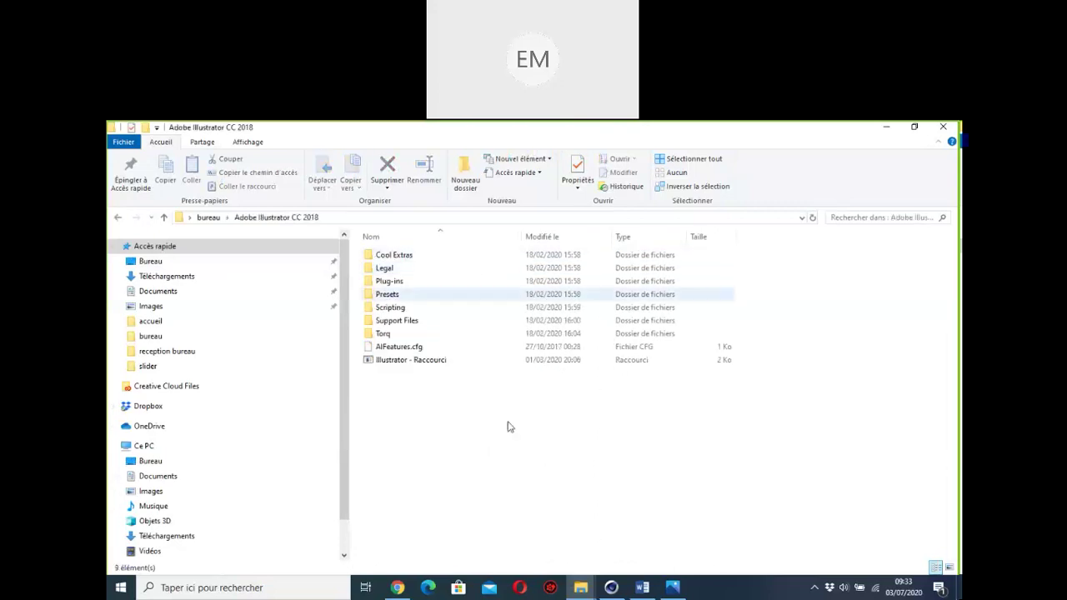
double_click(382, 320)
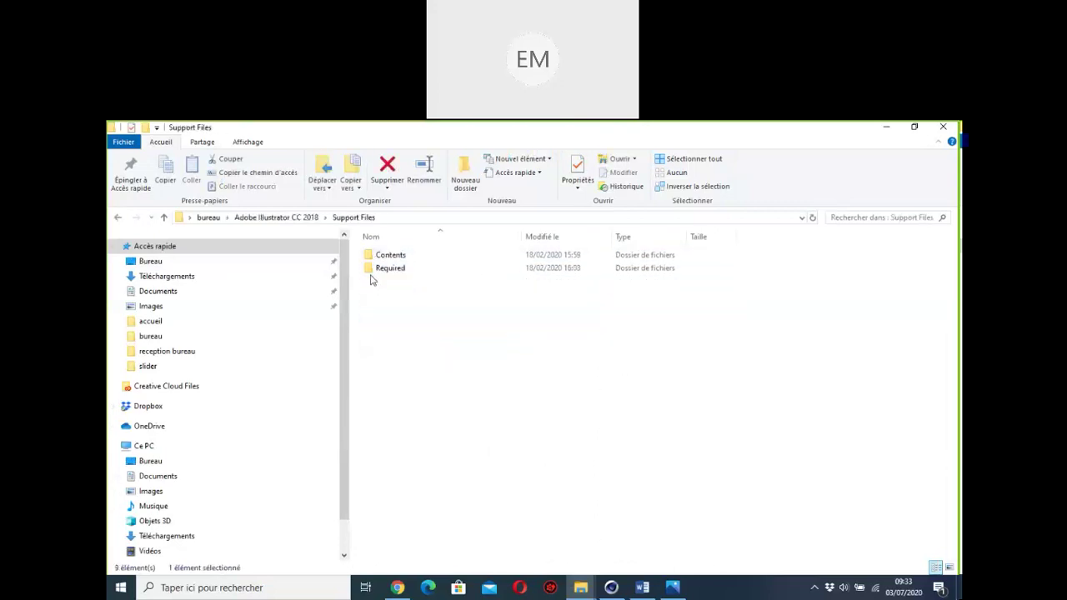
double_click(377, 256)
double_click(375, 258)
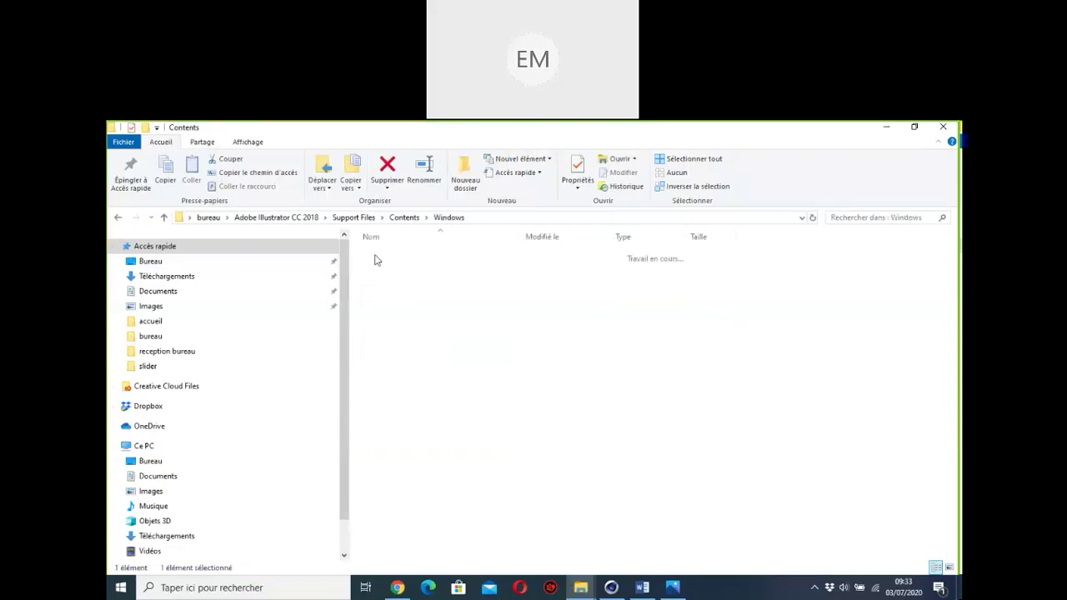
- Find the Illustrator application in the Windows folder and launch it
scroll(447, 374, "down", 9)
scroll(448, 374, "down", 6)
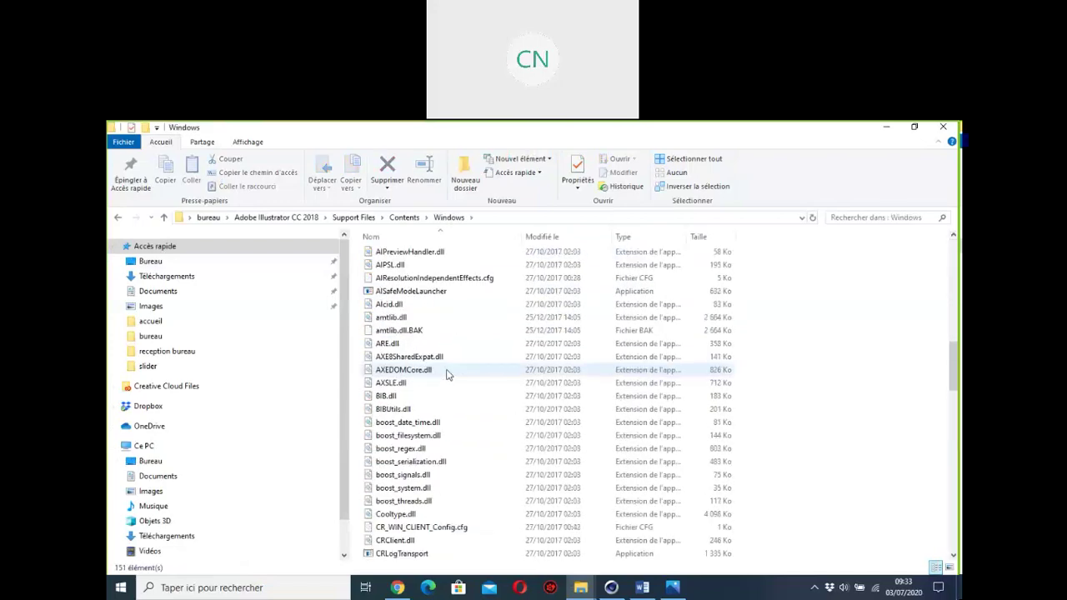
scroll(448, 374, "up", 1)
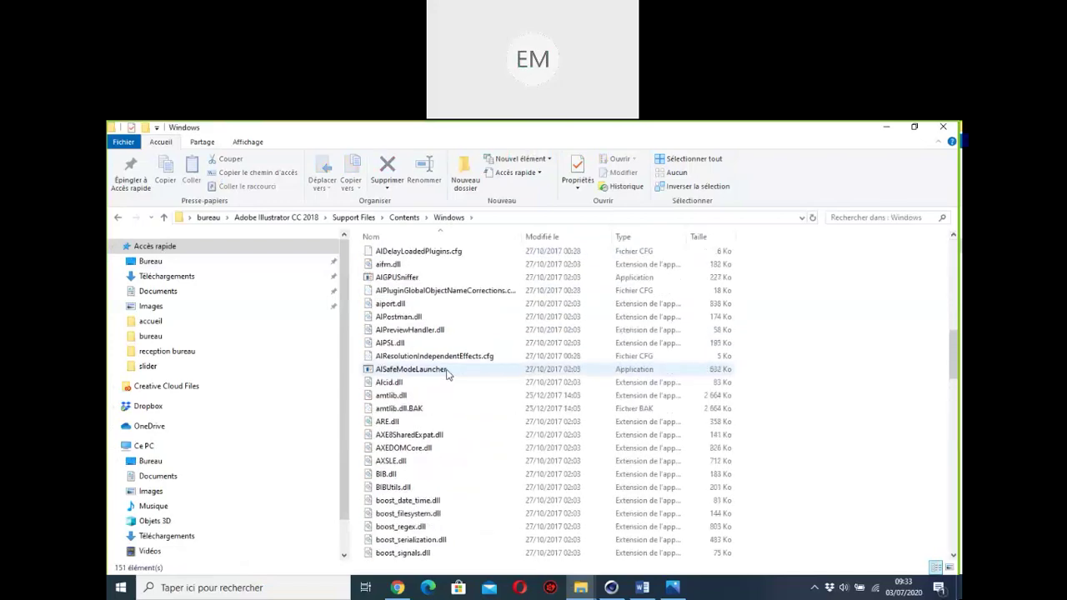
scroll(448, 374, "up", 2)
scroll(448, 374, "down", 15)
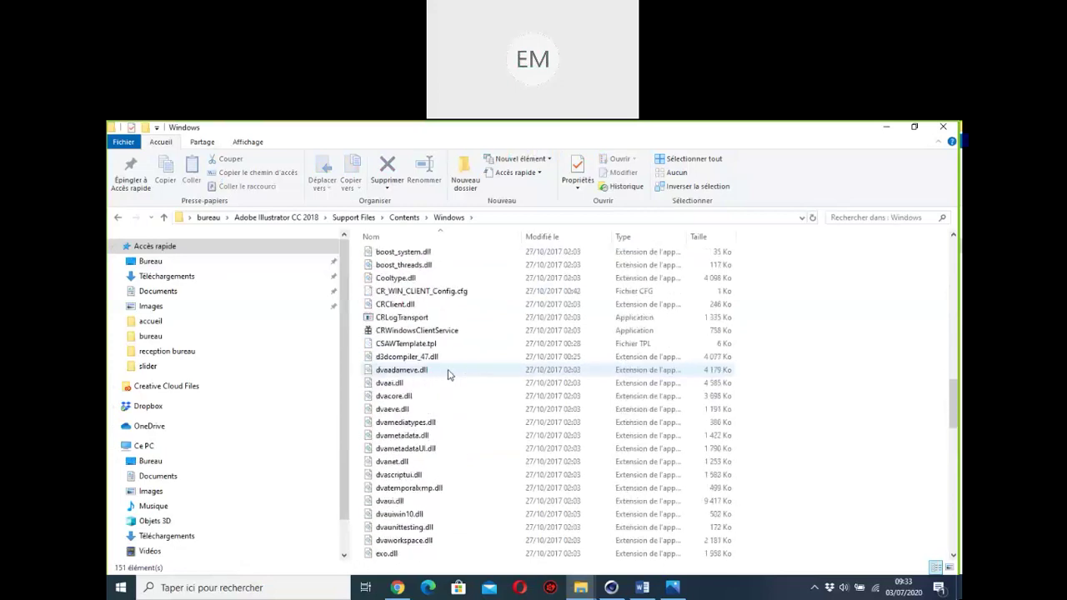
scroll(447, 374, "down", 3)
double_click(386, 321)
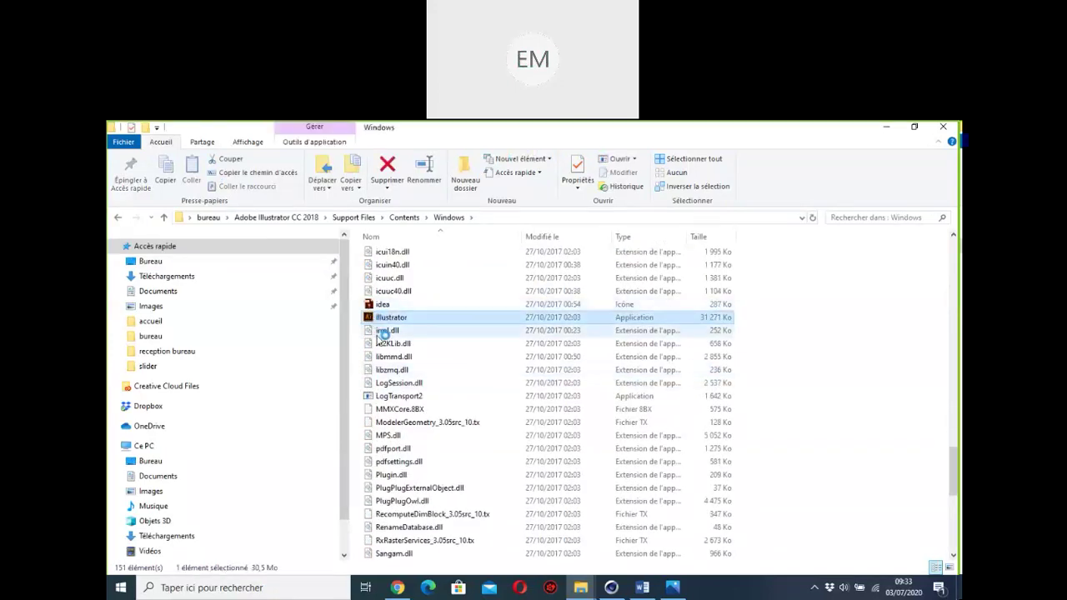
- Hide Explorer, nudge the logo icon, and dismiss the Adobe Application Manager error
left_click(888, 132)
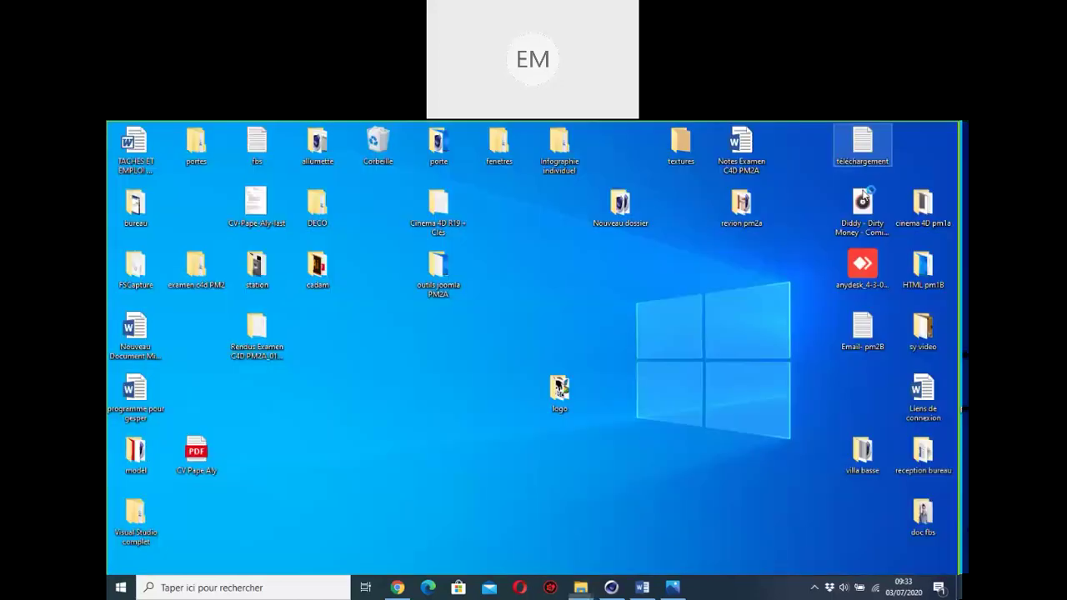
mouse_move(557, 389)
left_mouse_down()
mouse_move(488, 377)
mouse_move(505, 340)
mouse_move(546, 391)
left_mouse_up()
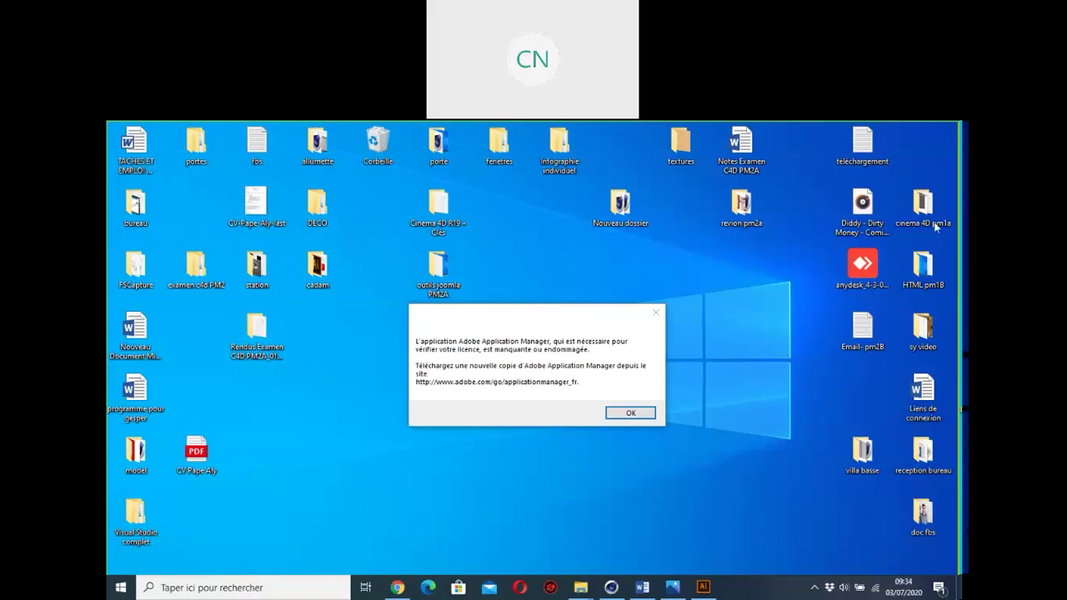
left_click(638, 415)
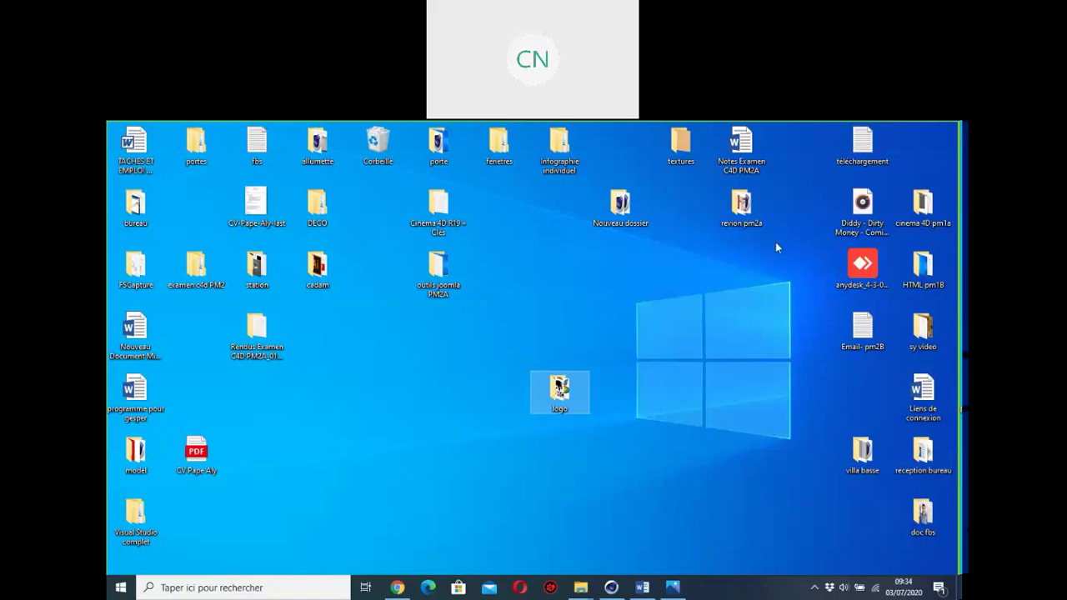
- Deselect the logo icon and refresh the desktop with Actualiser
left_click(435, 417)
right_click(434, 407)
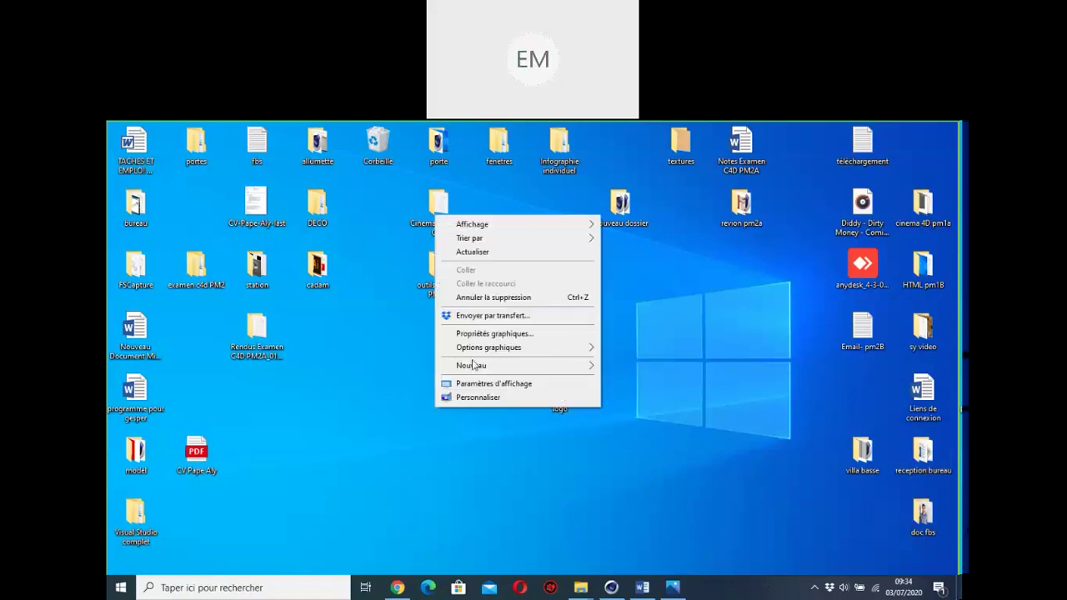
left_click(465, 253)
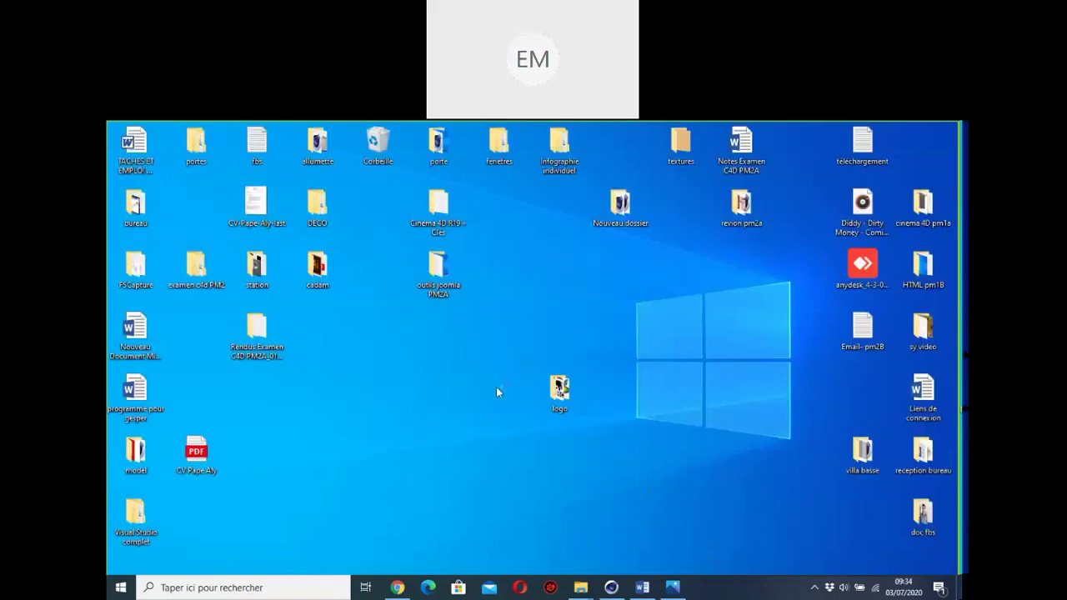
- Relaunch Illustrator from the logo icon and refresh the desktop
double_click(560, 390)
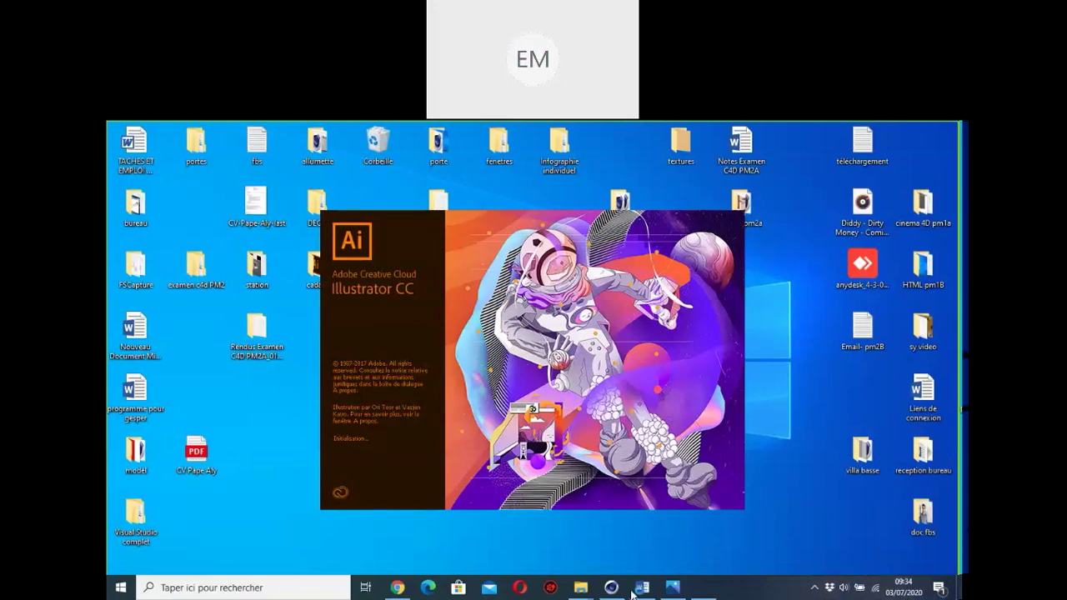
mouse_move(631, 590)
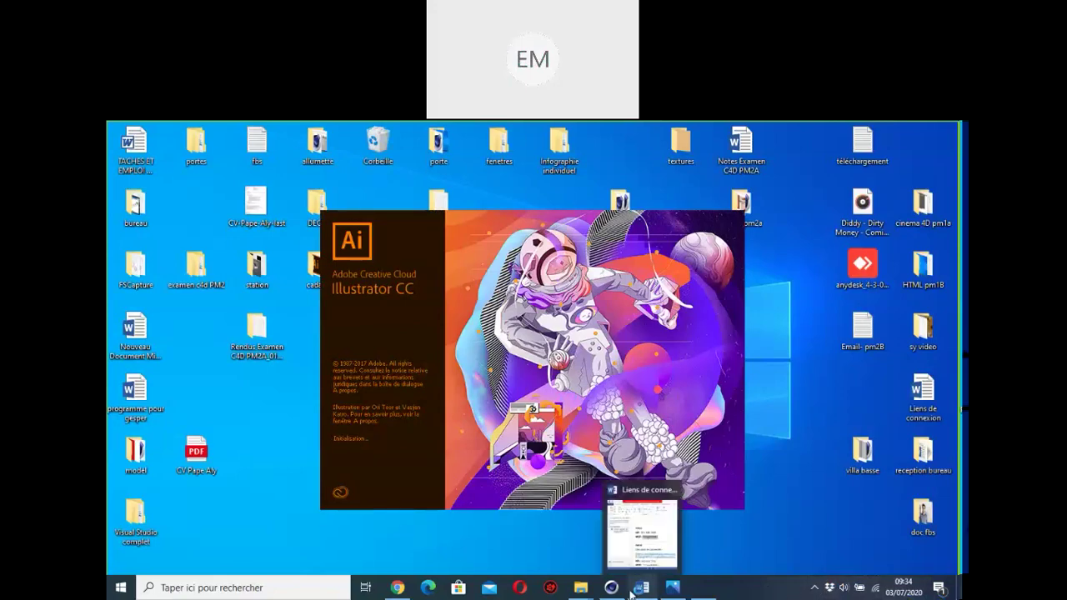
right_click(788, 389)
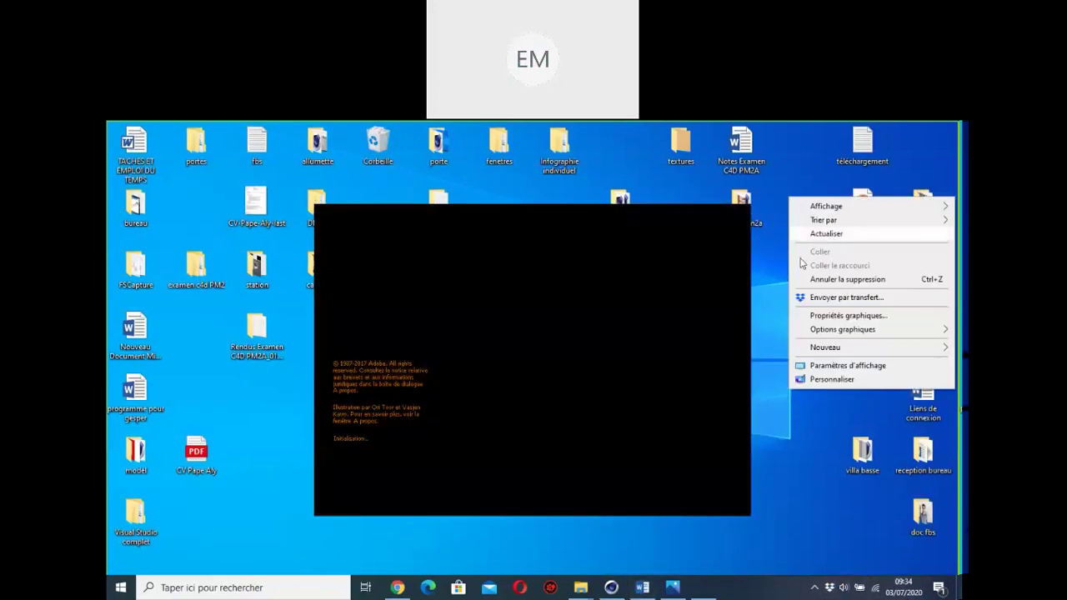
left_click(826, 234)
key("shift+F10")
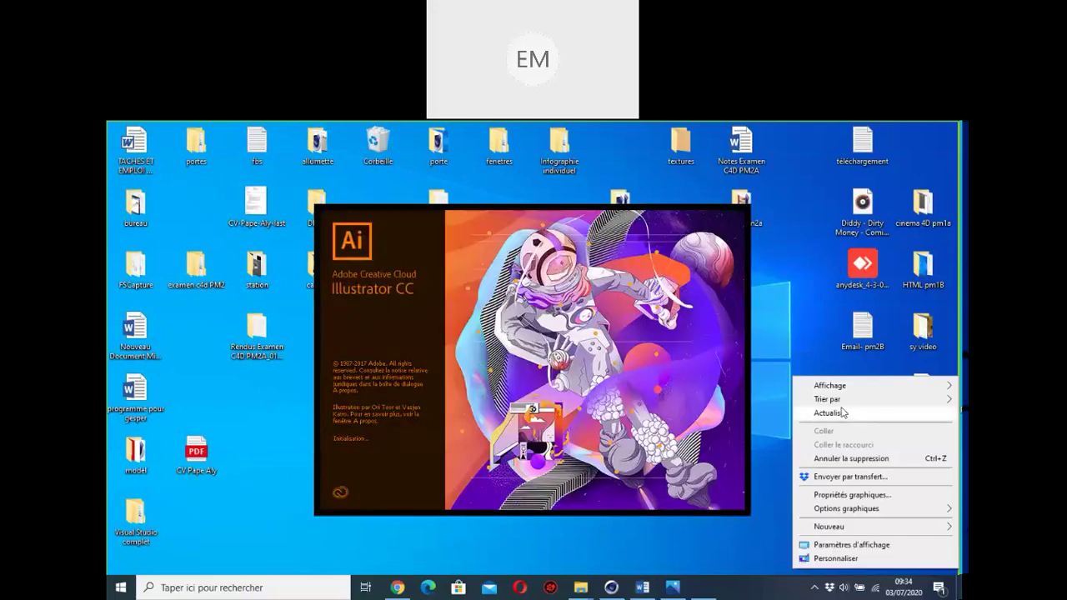
left_click(843, 413)
- Keep refreshing the desktop repeatedly while Illustrator's splash screen loads
right_click(792, 315)
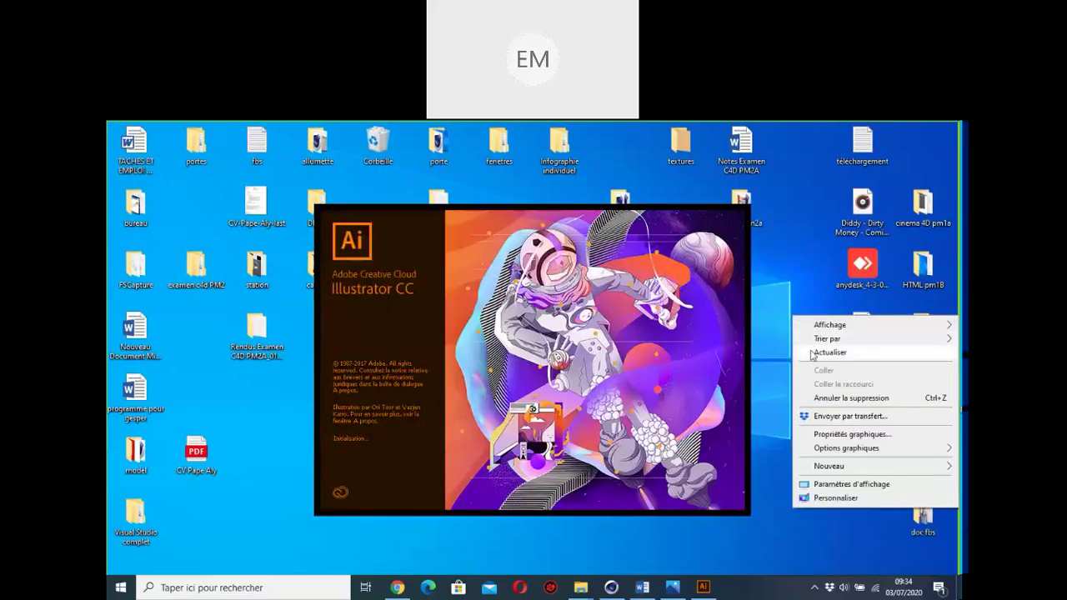
left_click(799, 344)
right_click(792, 326)
left_click(807, 371)
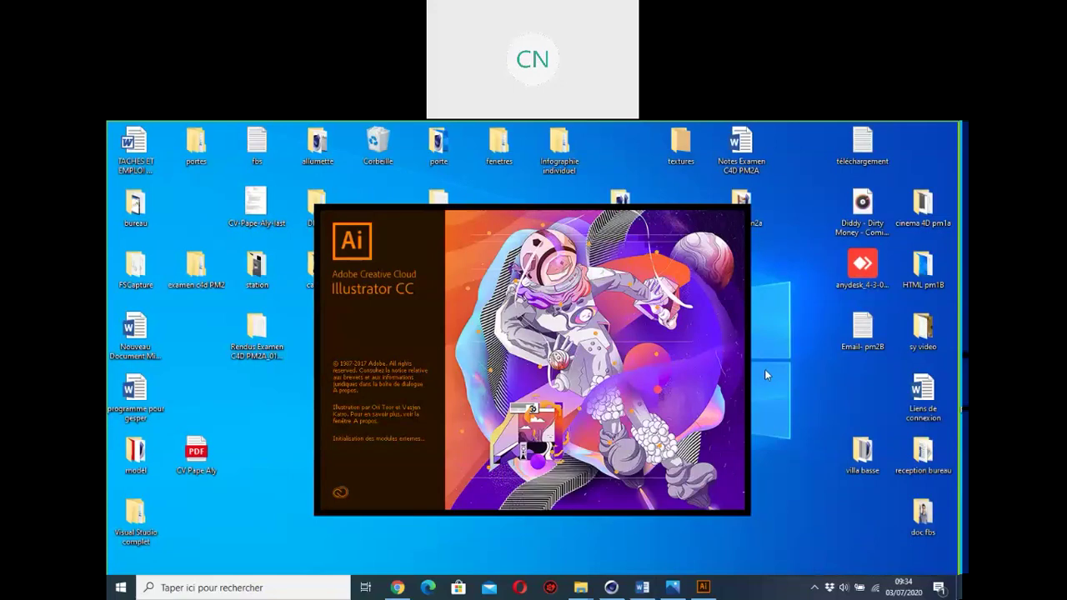
right_click(781, 360)
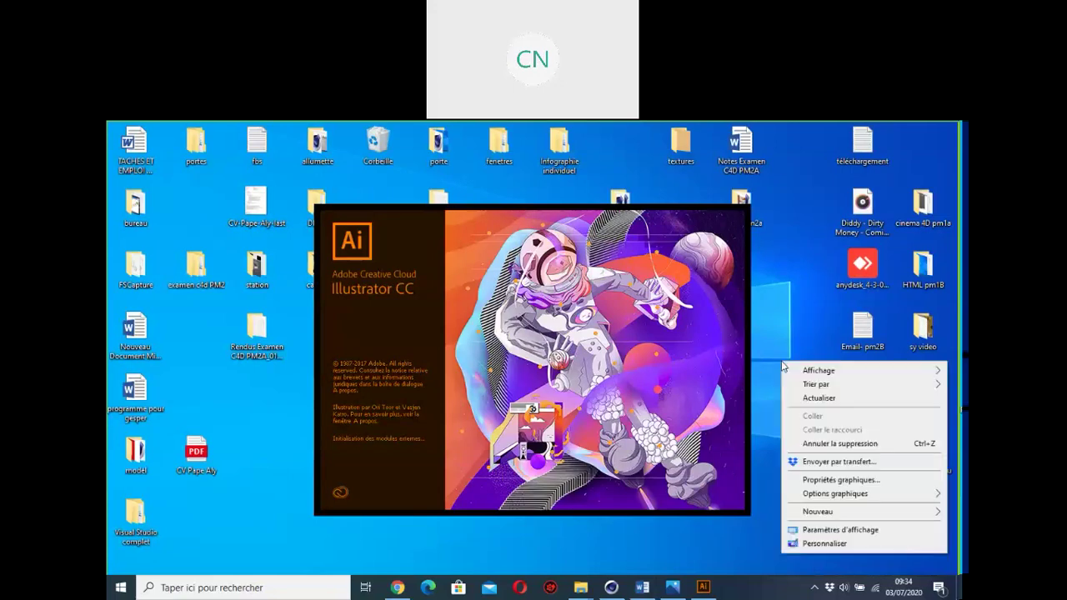
left_click(828, 402)
right_click(793, 365)
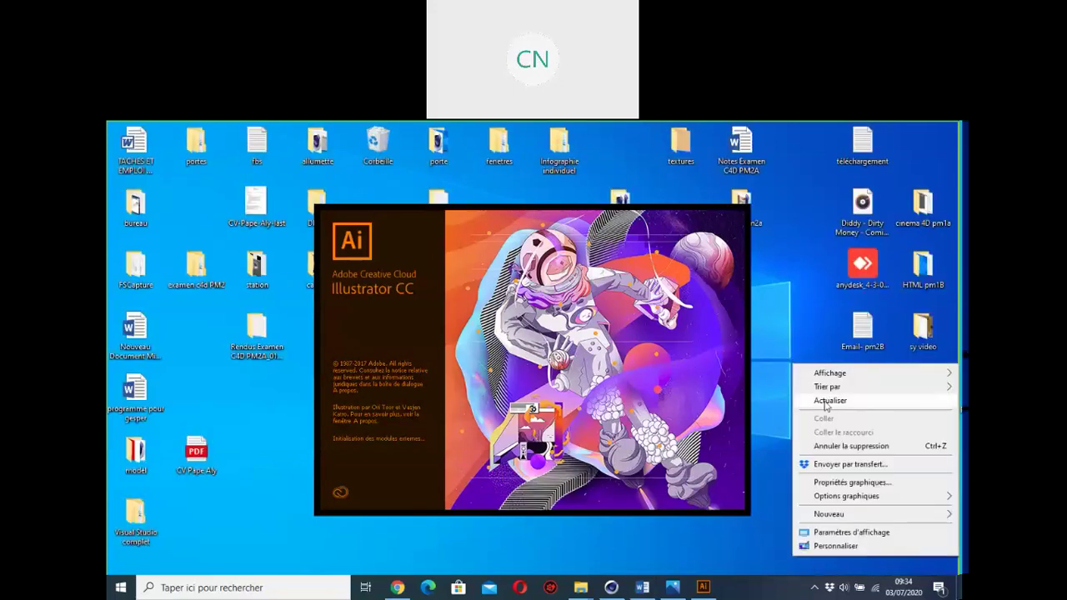
left_click(829, 401)
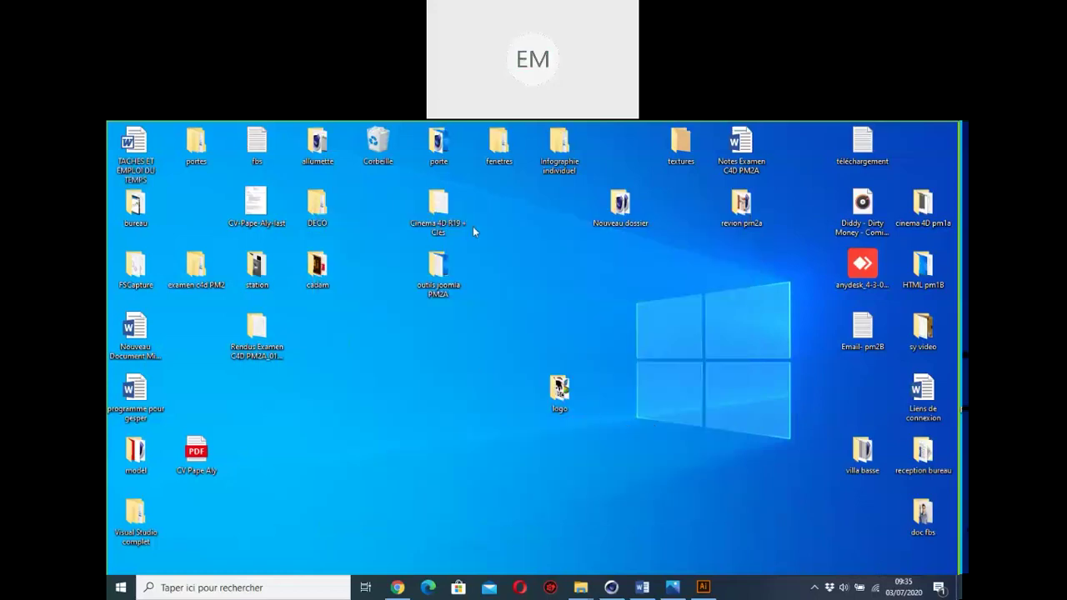
- Compress the logo image into a ZIP archive, logo.zip, with WinRAR
left_click_drag(575, 410, 513, 407)
right_click(497, 399)
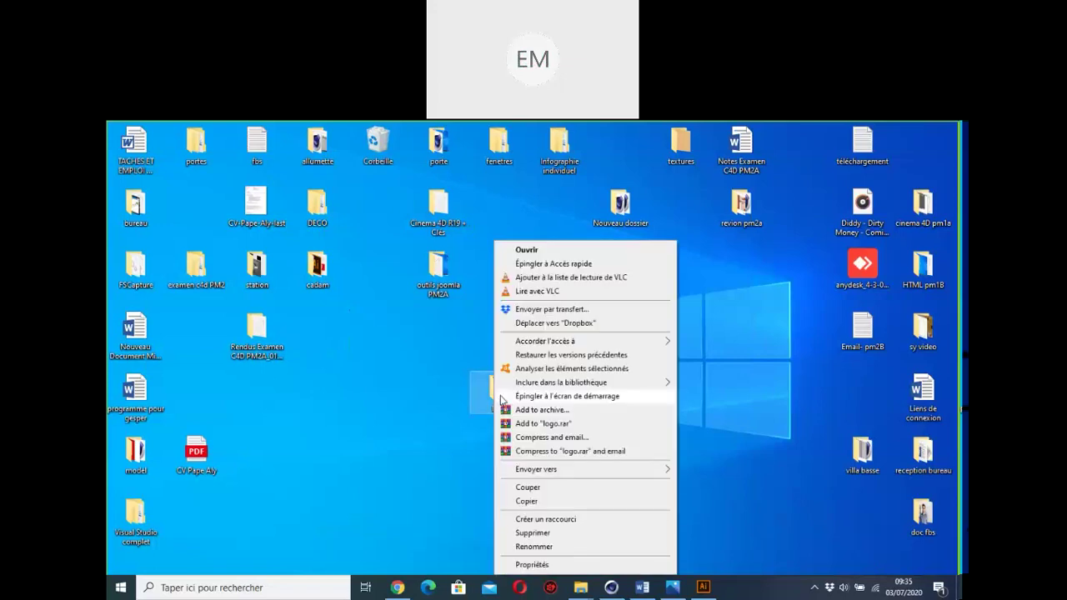
left_click(543, 407)
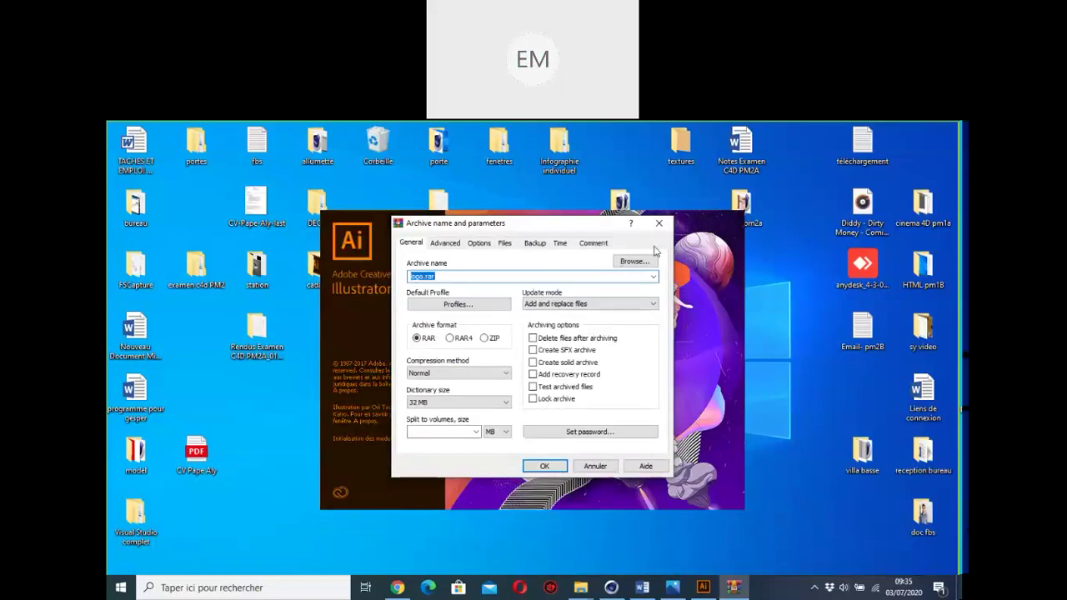
left_click(484, 338)
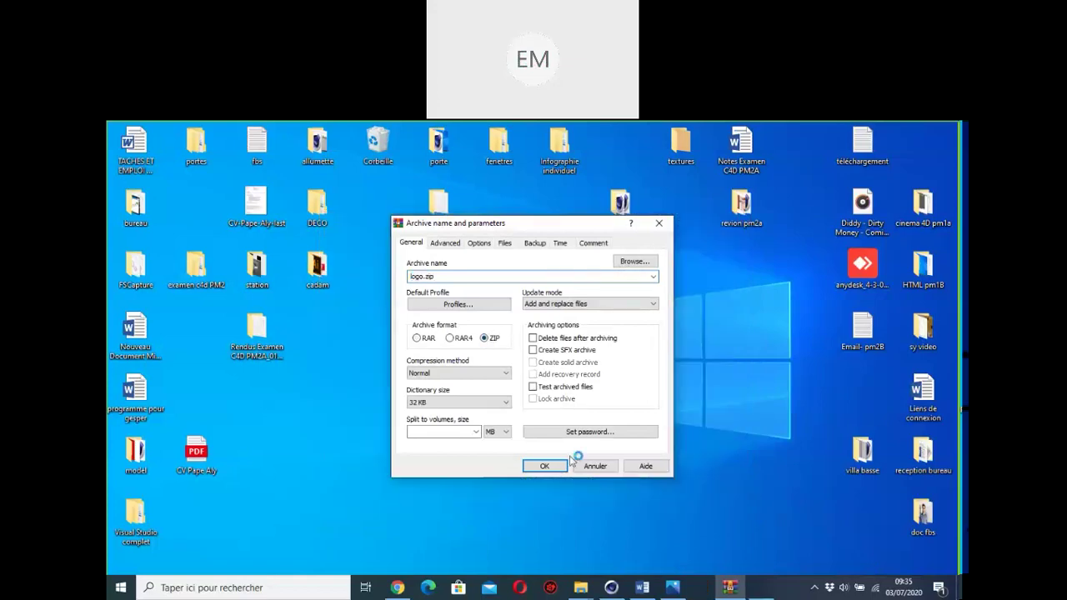
left_click(543, 466)
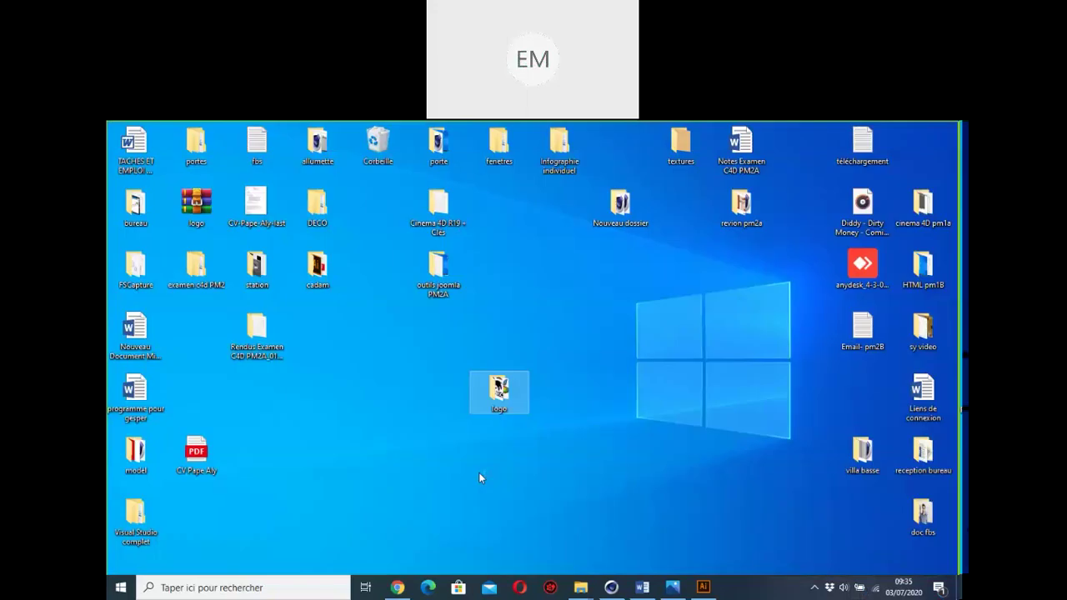
- Arrange logo.zip beside the logo image on the desktop
left_click_drag(493, 411, 574, 428)
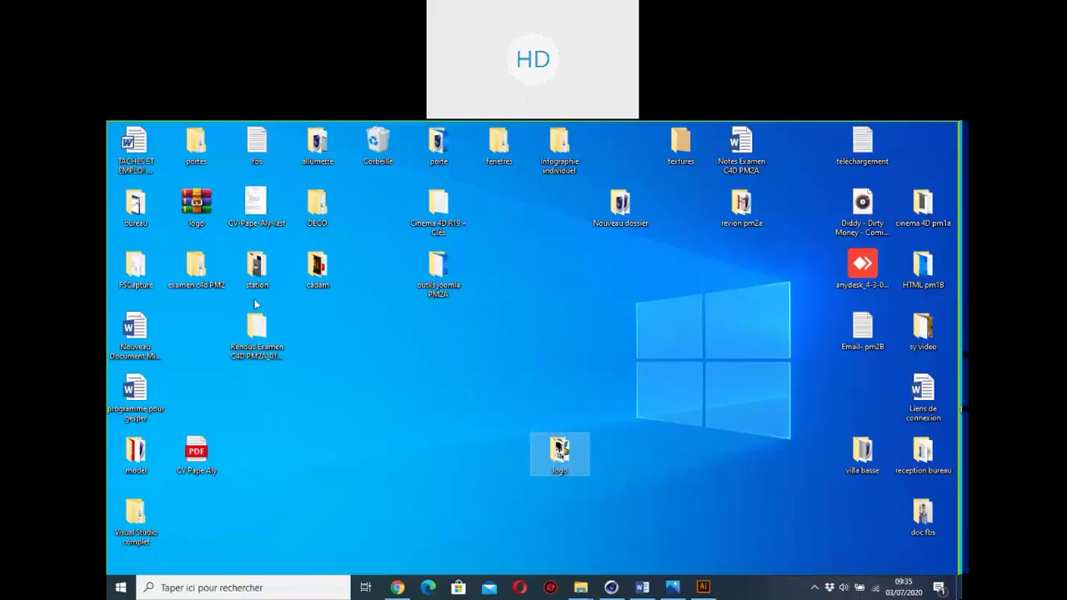
left_click_drag(196, 204, 627, 417)
left_click_drag(506, 457, 464, 371)
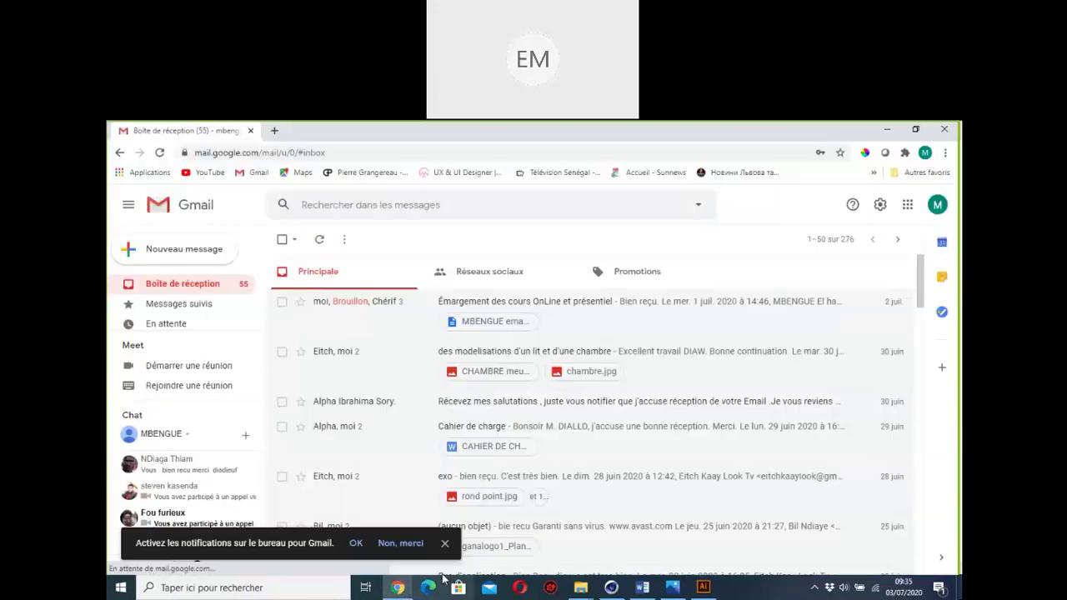
- Start a new Gmail message and add the first suggested contact as recipient
left_click(197, 250)
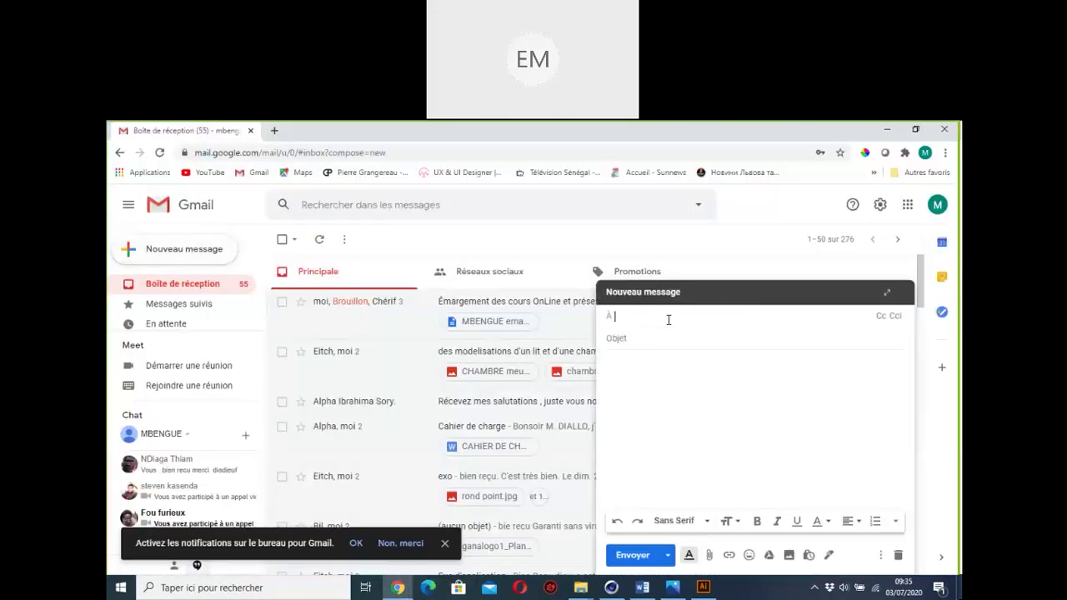
type("e")
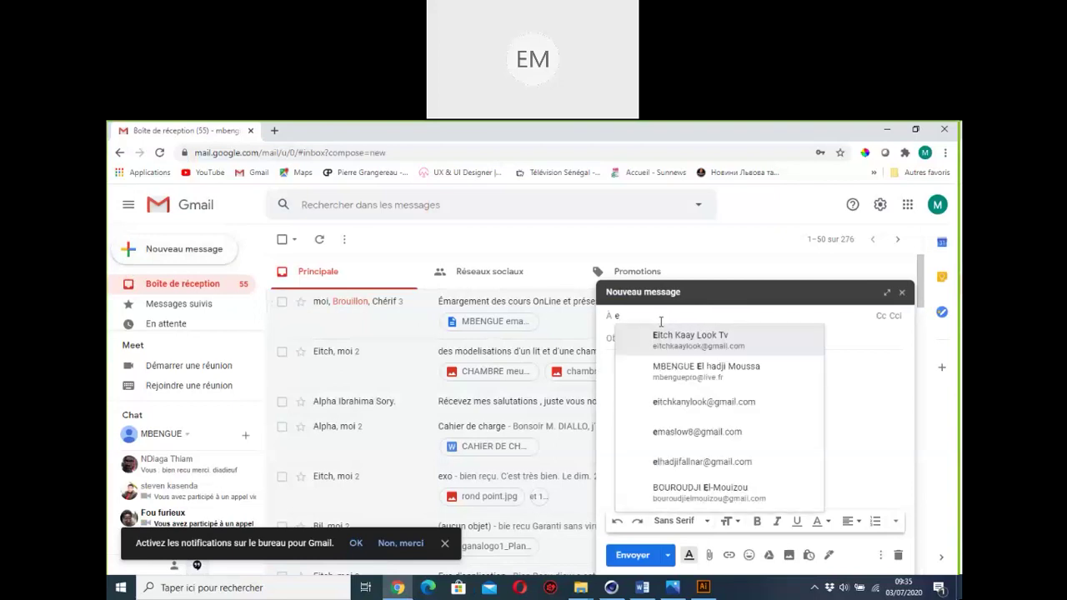
type("i")
left_click(660, 339)
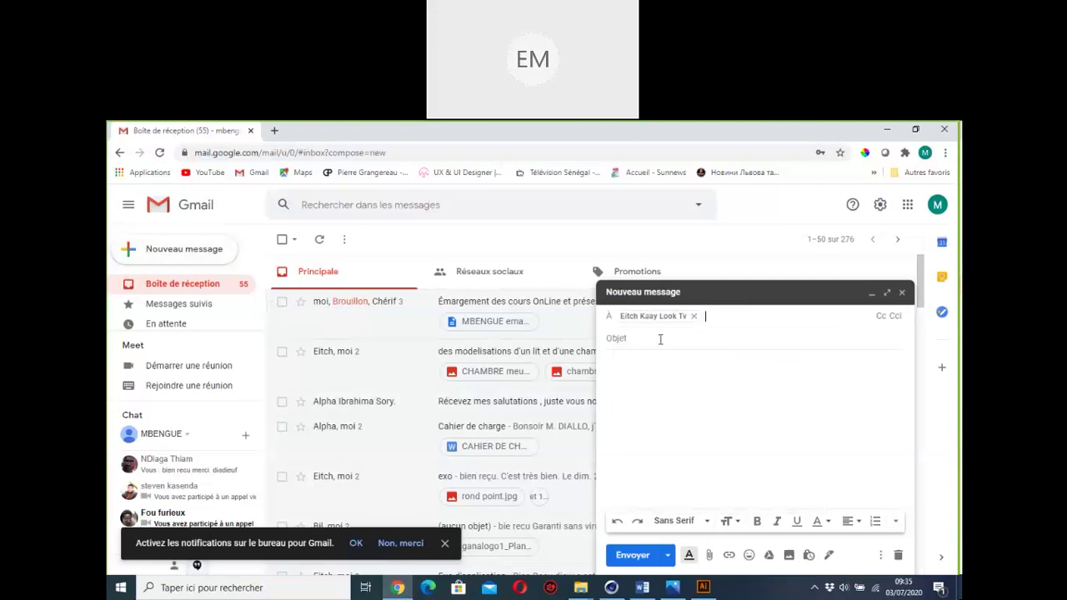
left_click(660, 339)
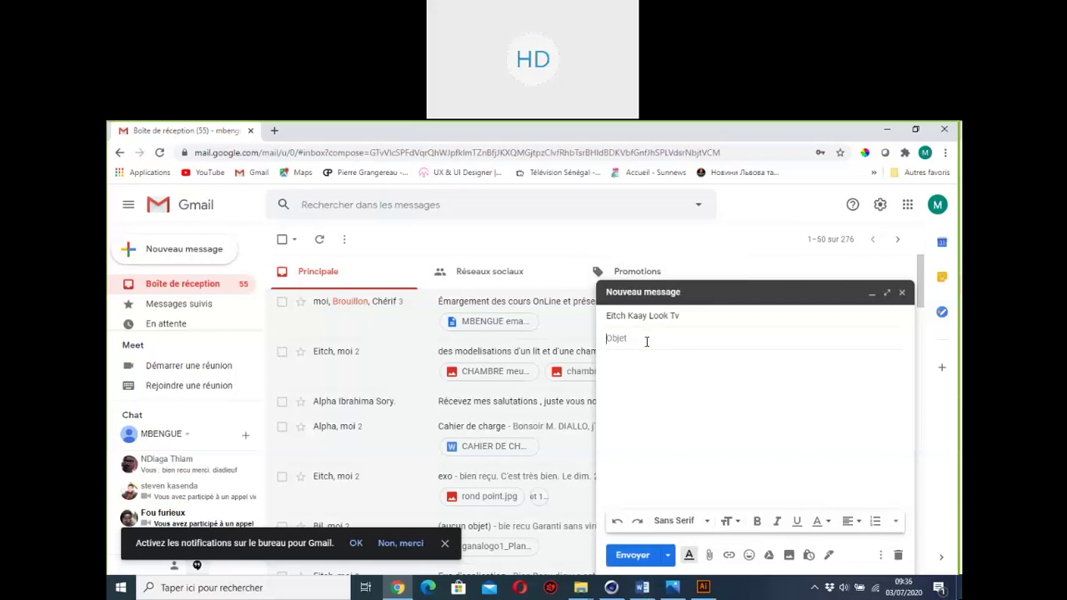
- Type and erase trial subject text, leaving the subject field empty
type("n")
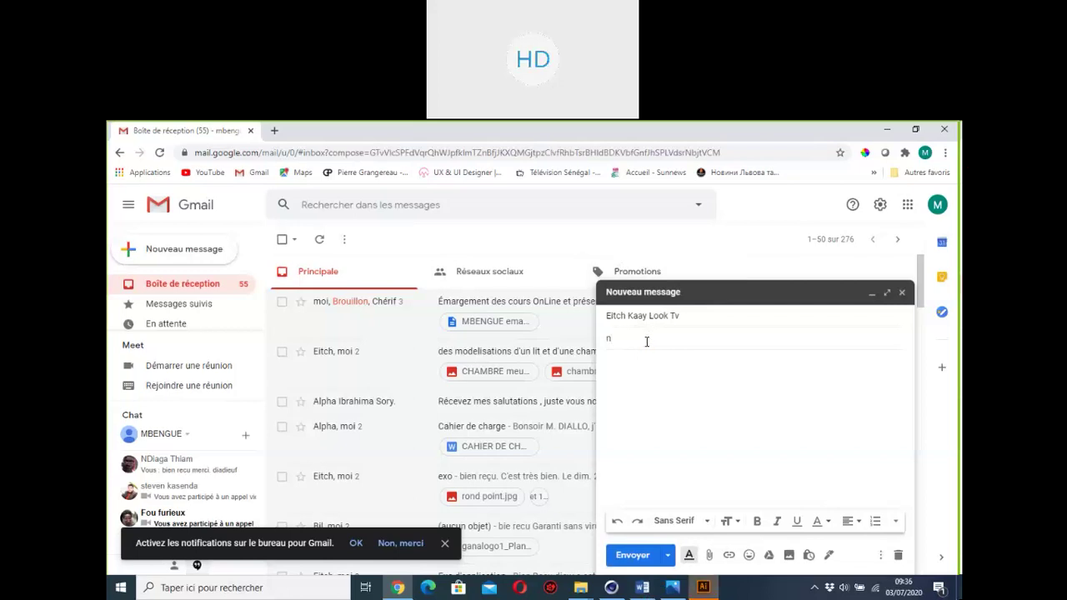
key("BackSpace")
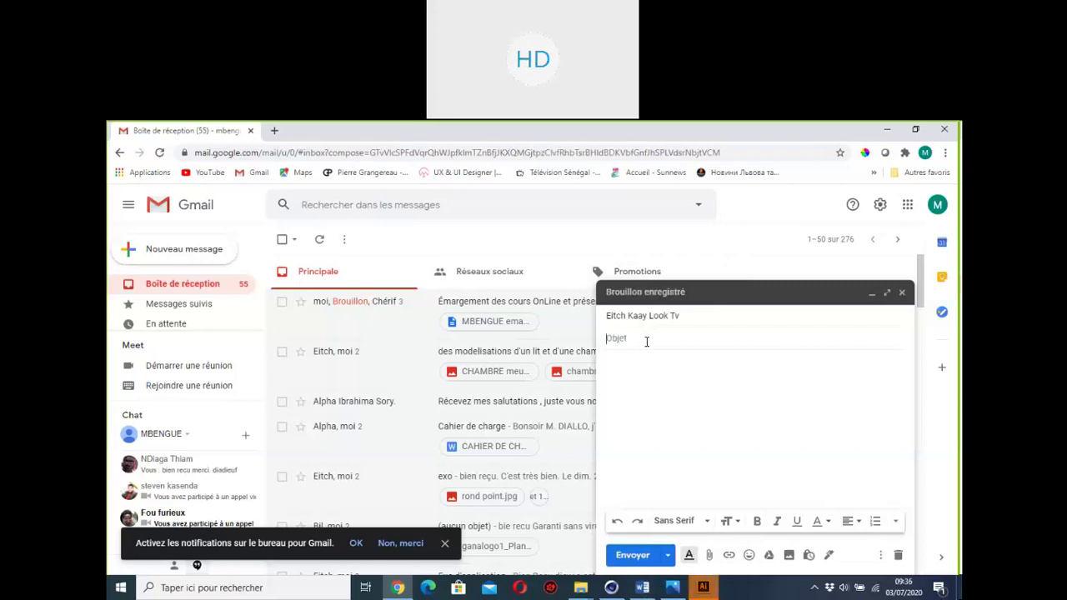
type("en")
key("BackSpace")
key("BackSpace")
type("t")
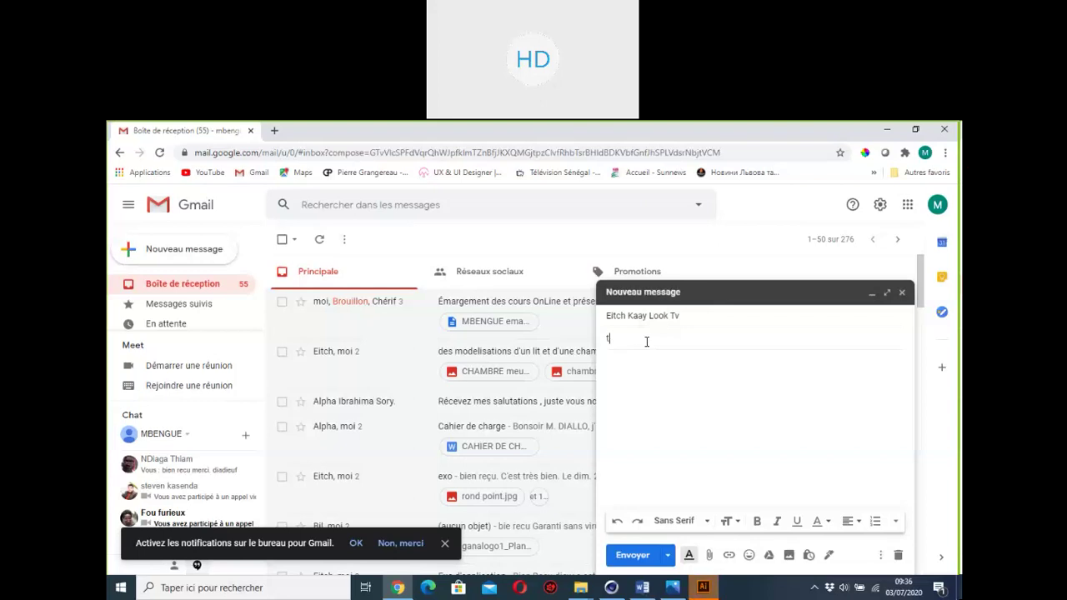
key("BackSpace")
type("c")
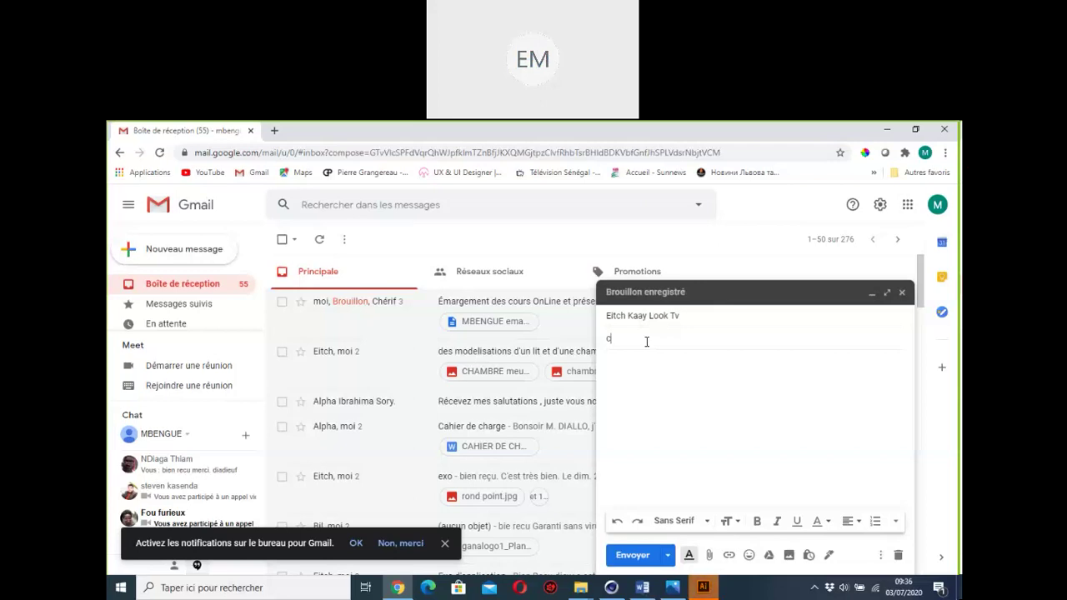
type("ri")
left_click(696, 319)
left_click_drag(684, 336, 595, 339)
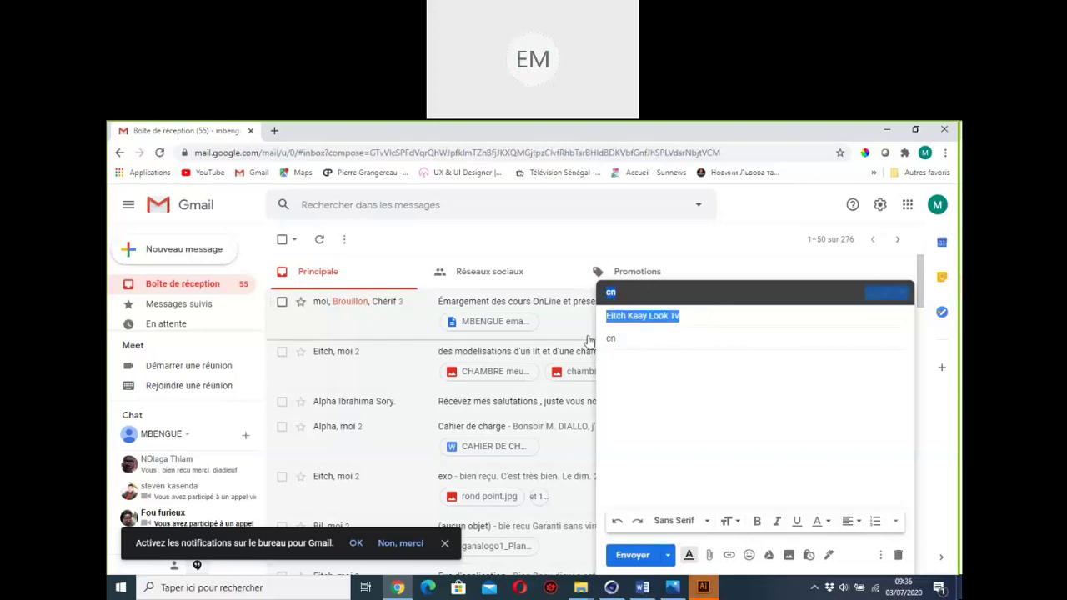
left_click(631, 344)
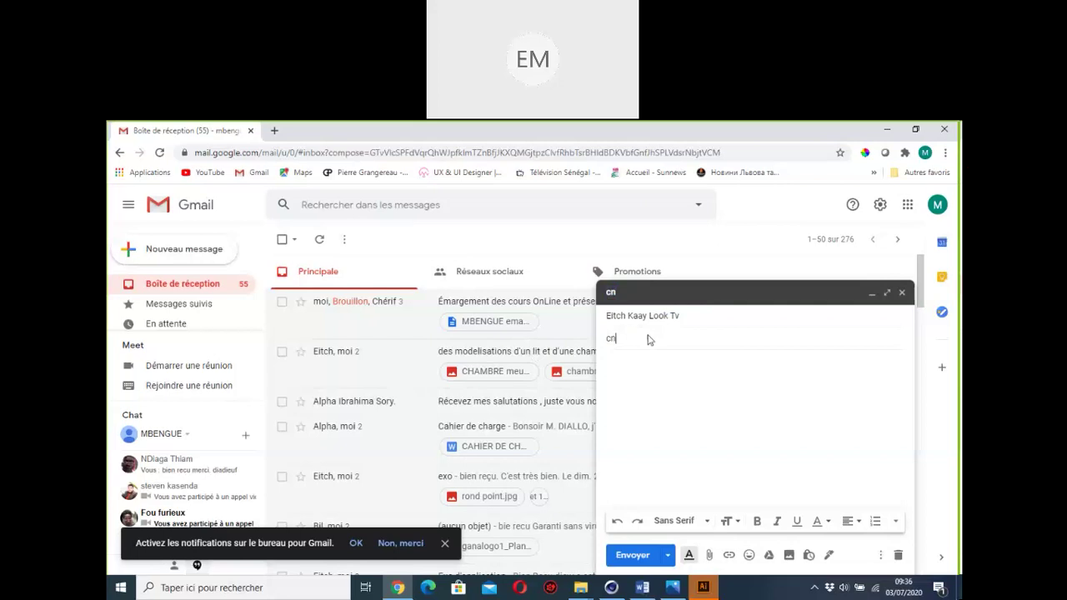
key("BackSpace")
key("BackSpace")
- Add a second suggested contact as recipient and set the subject to 'logo'
left_click(731, 317)
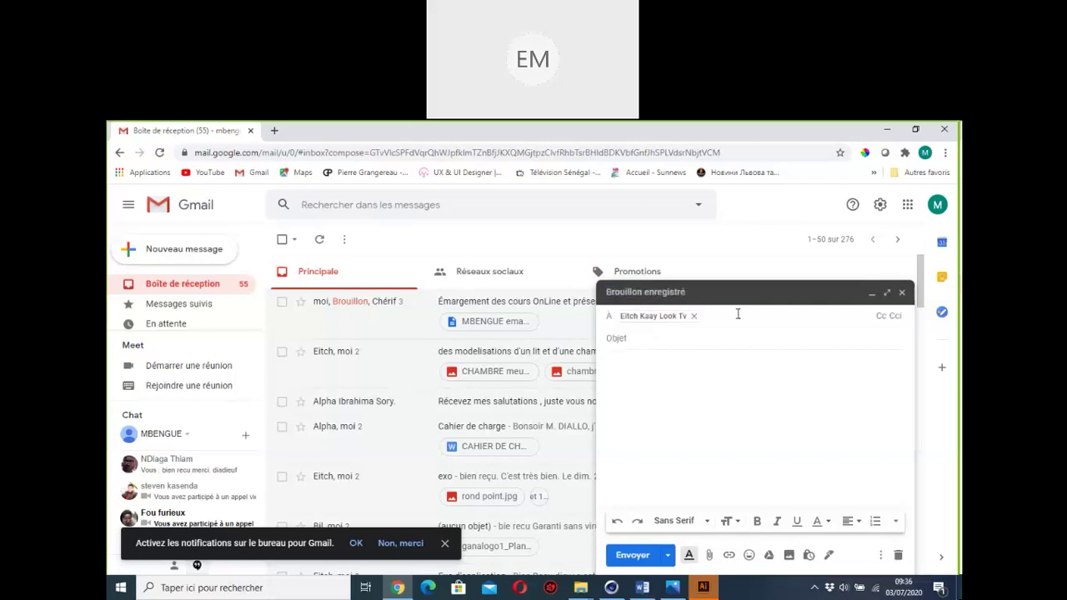
type("cn")
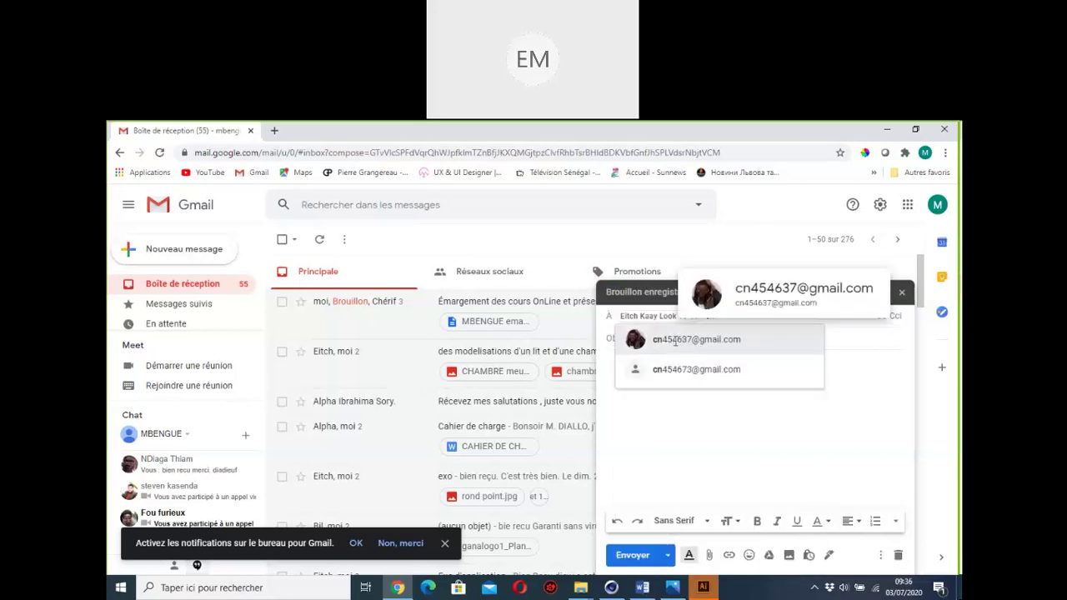
left_click(675, 343)
left_click(678, 359)
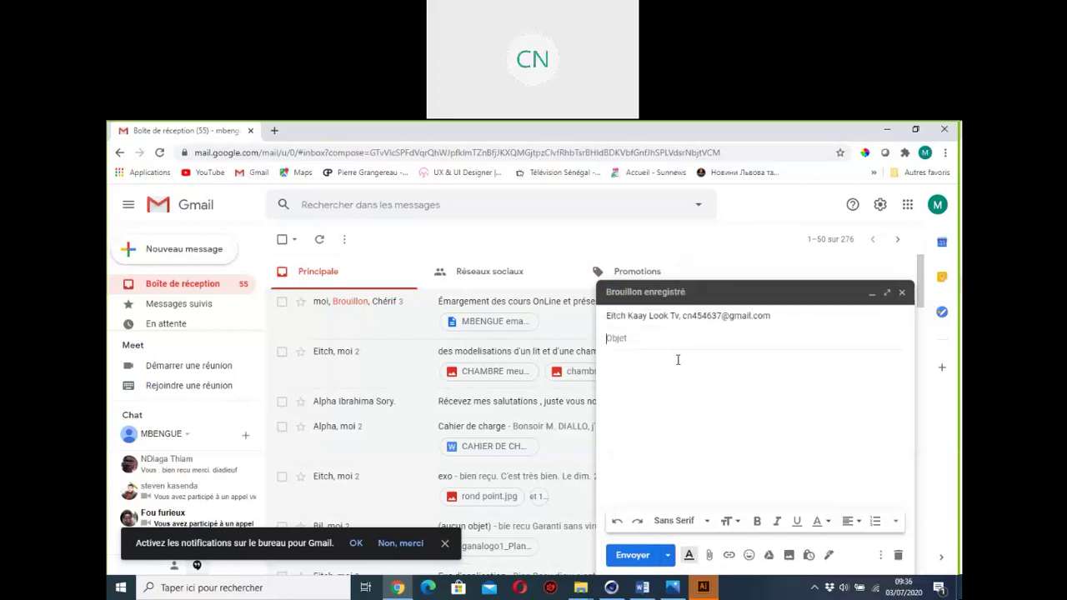
type("logo")
- Attach logo.zip from the desktop to the 'logo' message and send it
key("super+d")
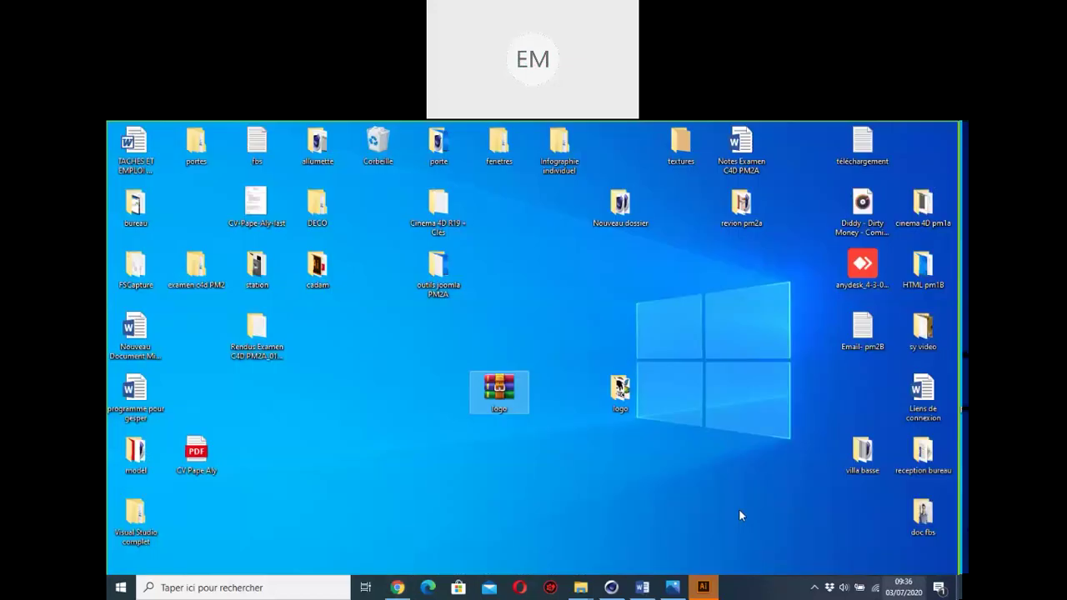
left_click_drag(498, 388, 755, 446)
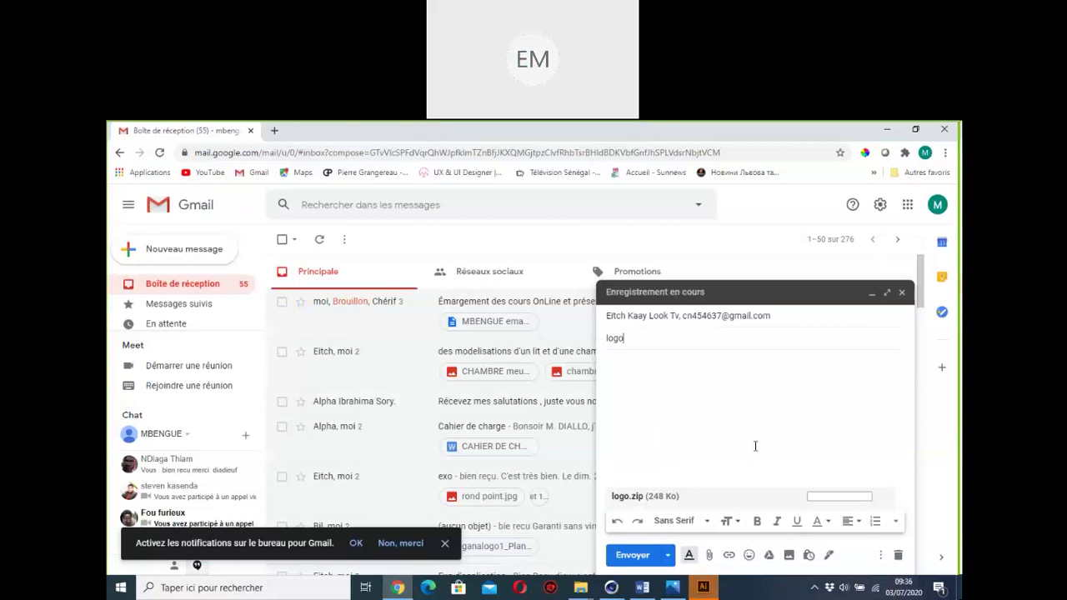
left_click(752, 433)
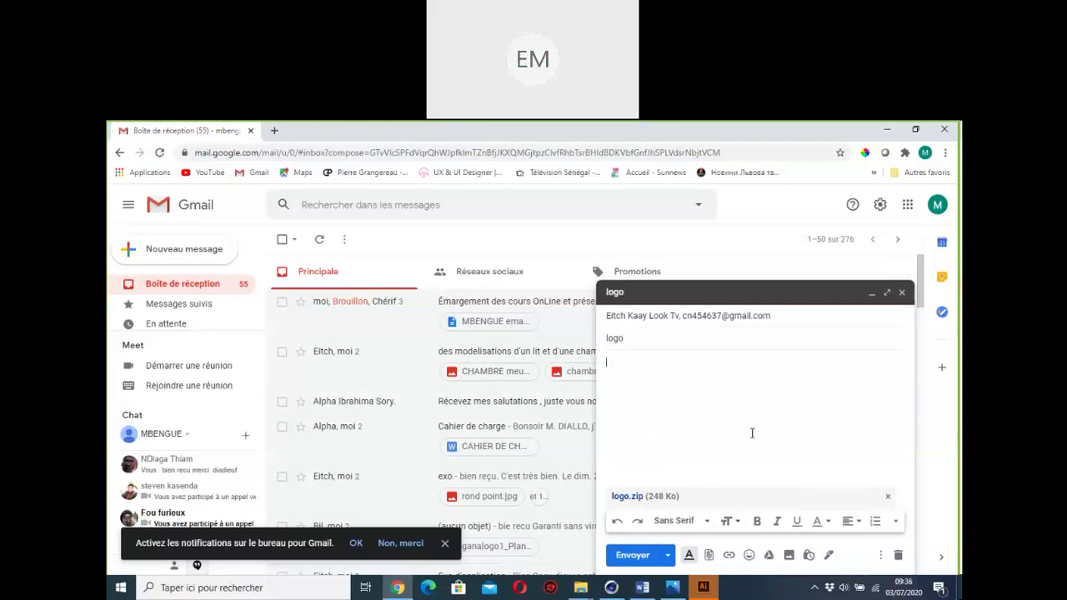
left_click(631, 555)
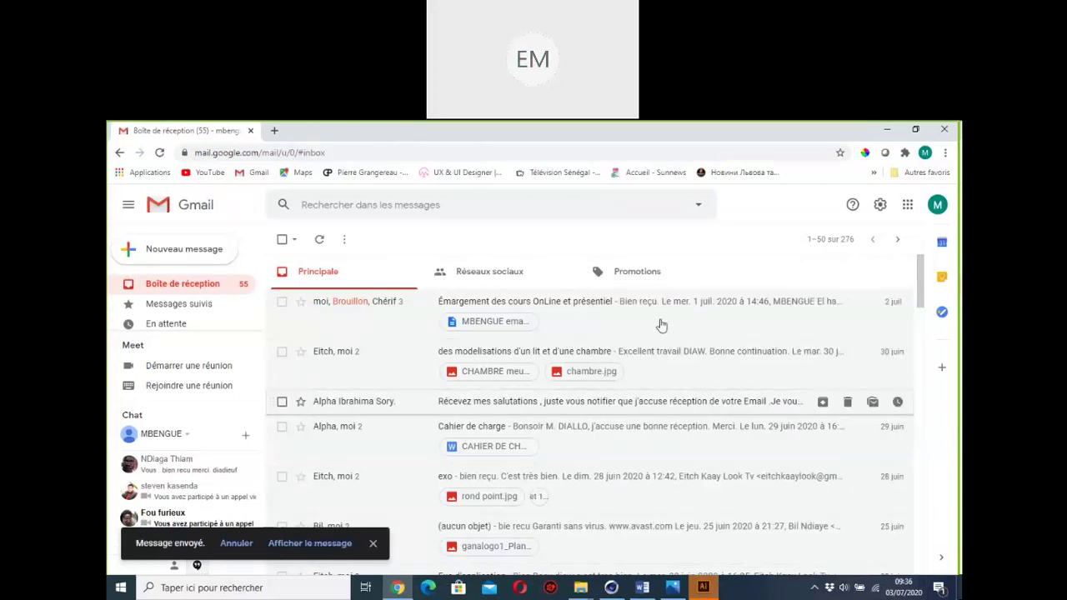
- Minimize Chrome, refresh the desktop, minimize Illustrator, and open the logo folder
left_click(886, 130)
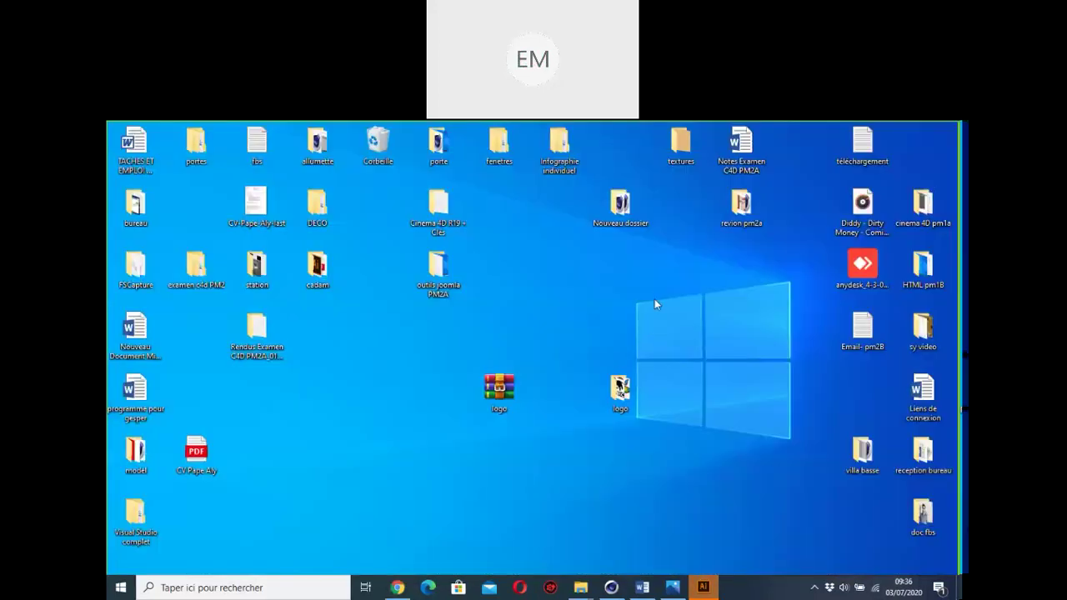
right_click(656, 300)
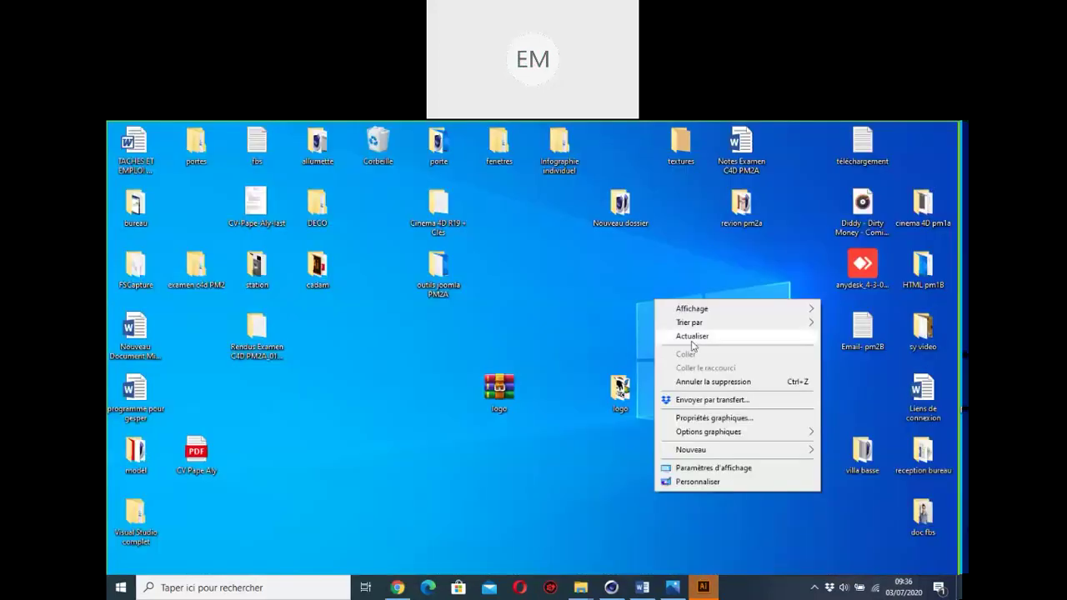
right_click(653, 304)
left_click(686, 336)
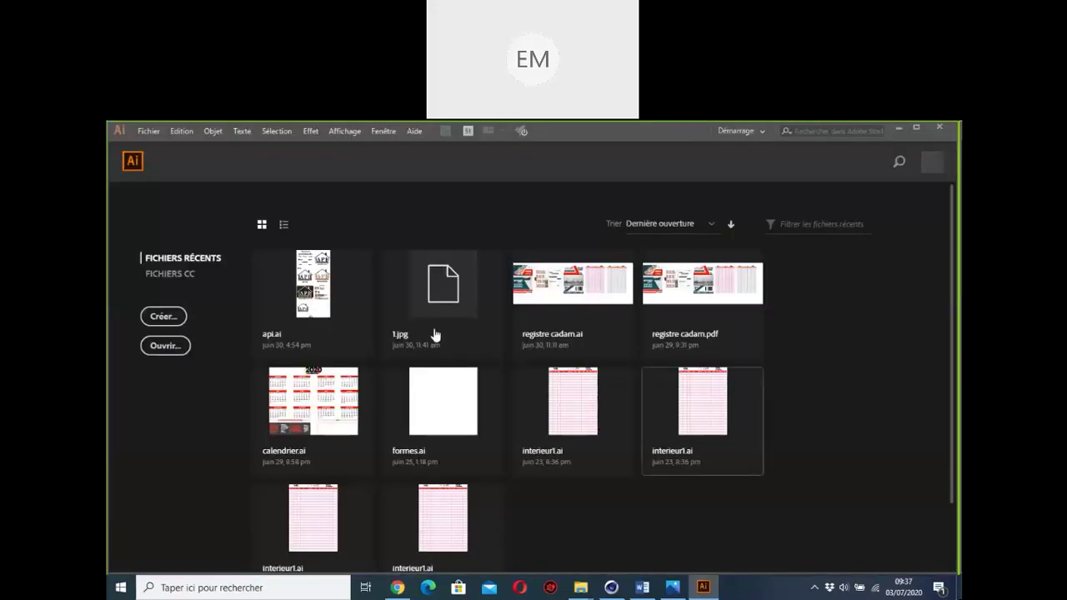
left_click(900, 129)
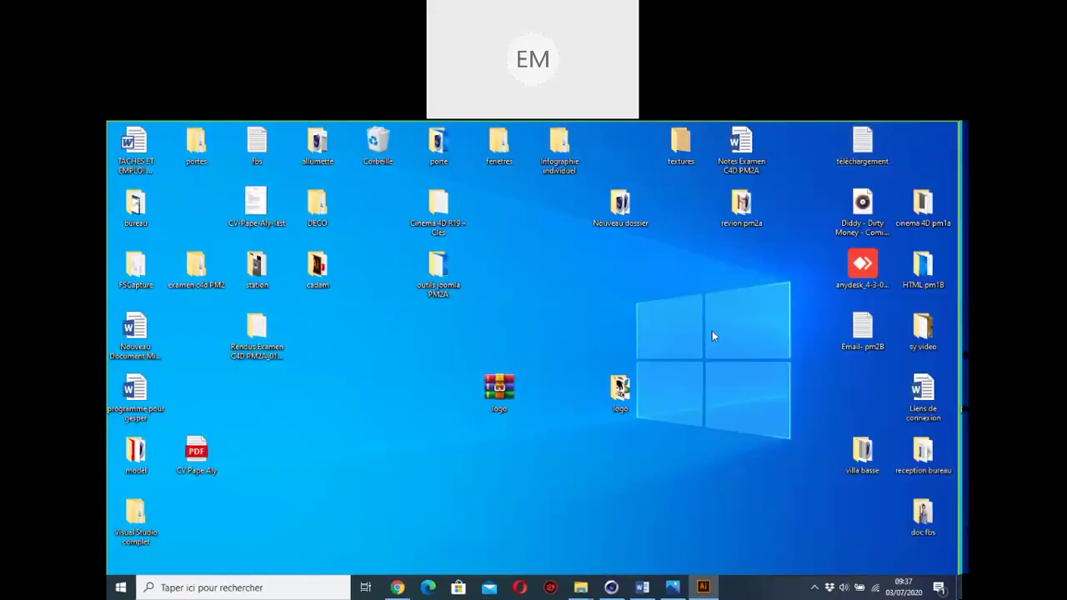
double_click(621, 388)
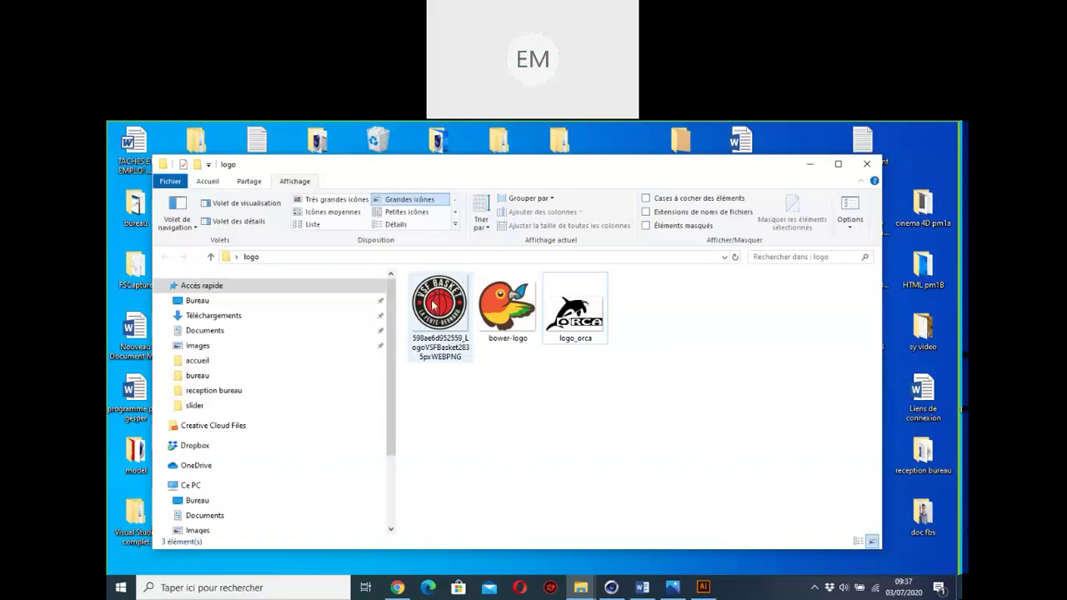
- Open the VSF Basket logo PNG from File Explorer as a new Illustrator document
left_click_drag(427, 300, 798, 417)
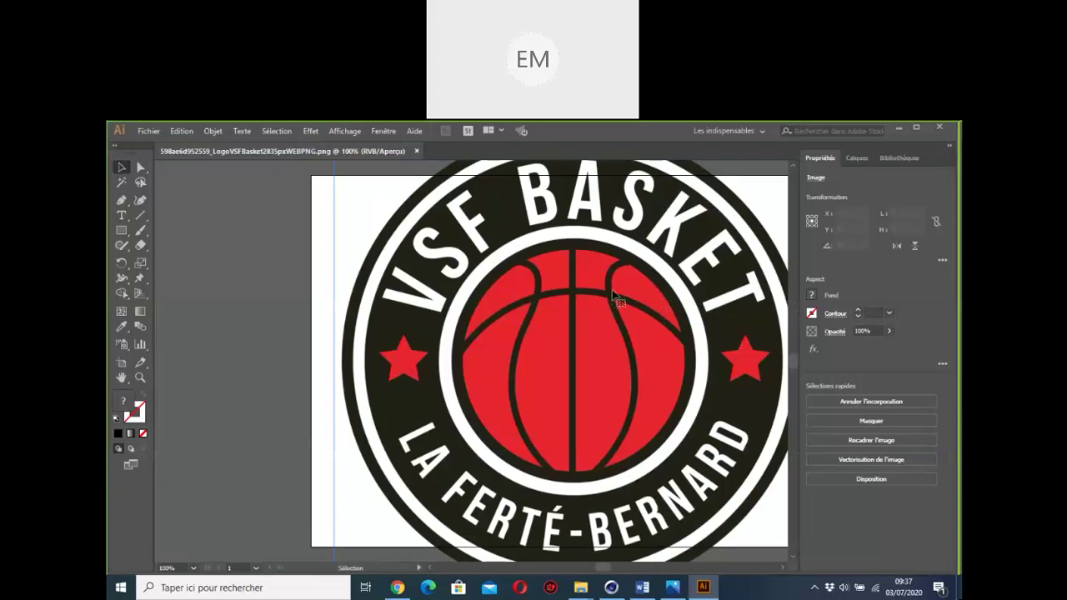
- Scale the VSF Basket logo down to about 506.903 px square and centre it on the artboard
left_click(656, 292)
scroll(656, 292, "down", 1)
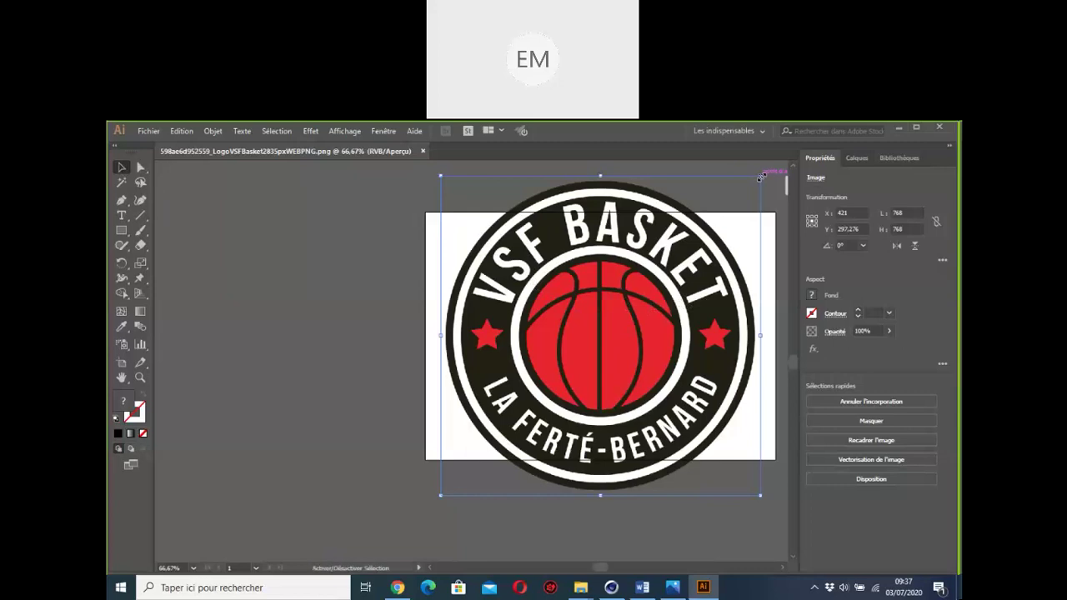
left_click_drag(761, 177, 652, 285)
left_click_drag(581, 338, 627, 275)
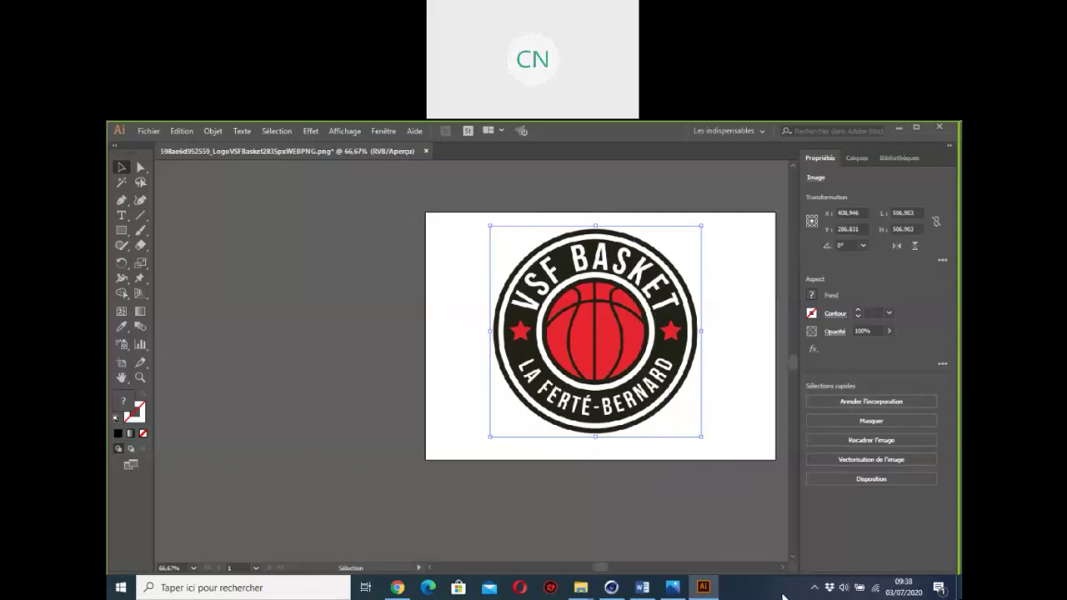
scroll(789, 566, "right", 3)
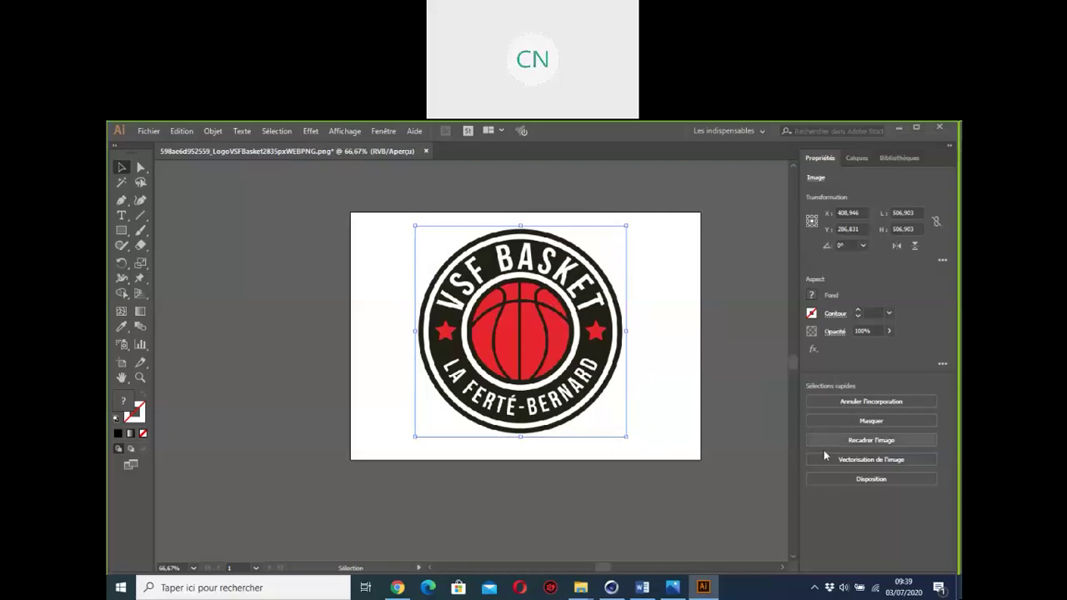
- Image-trace the logo with the [Par défaut] preset, producing a black-and-white trace
left_click(874, 465)
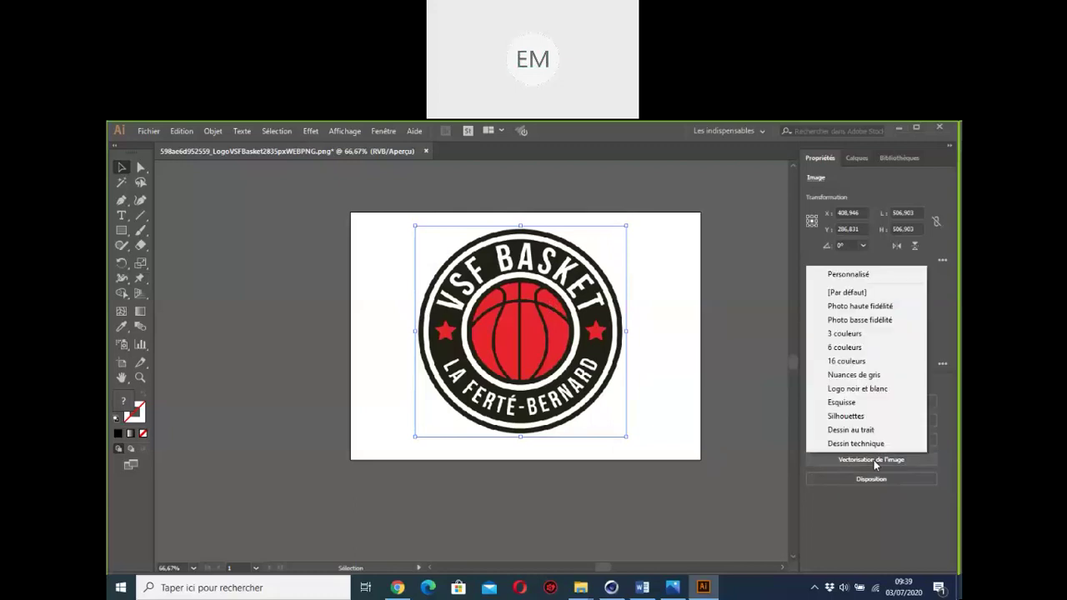
left_click(842, 293)
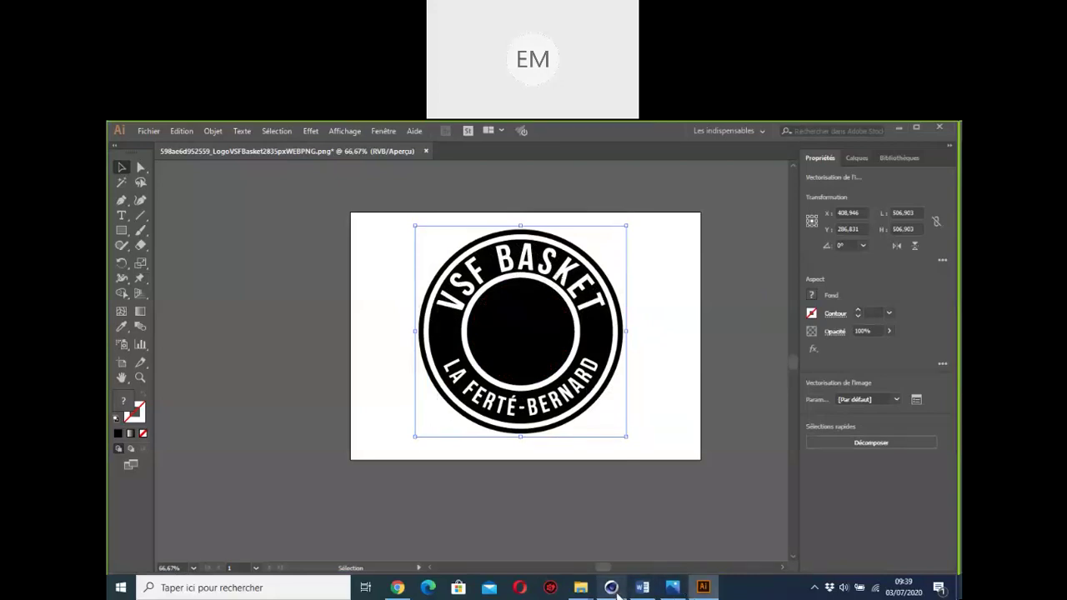
mouse_move(617, 594)
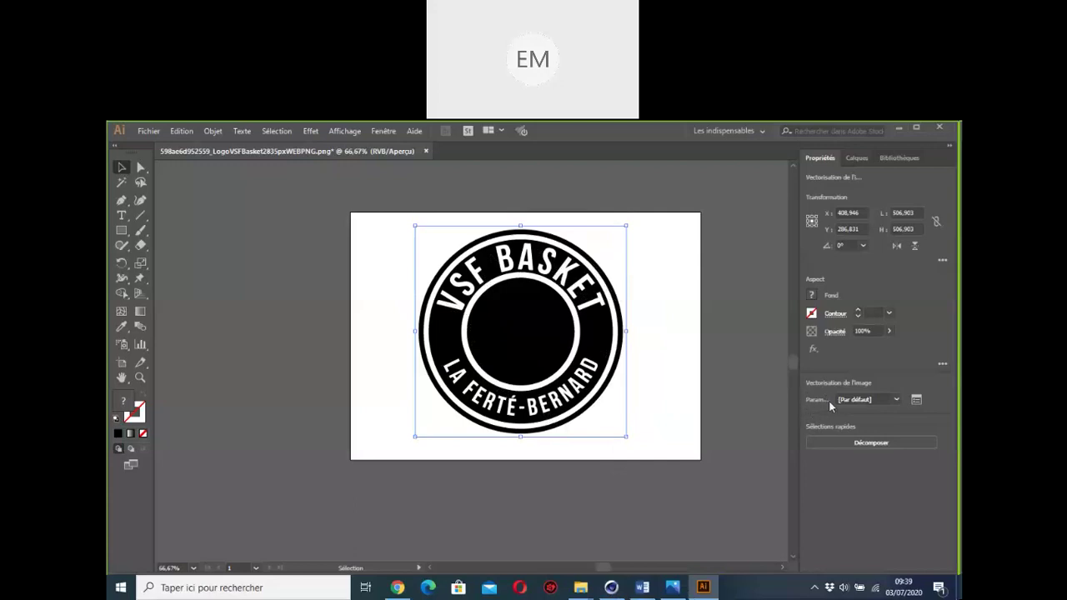
- Bring up the full Vectorisation de l'image settings panel and move it aside
left_click(916, 400)
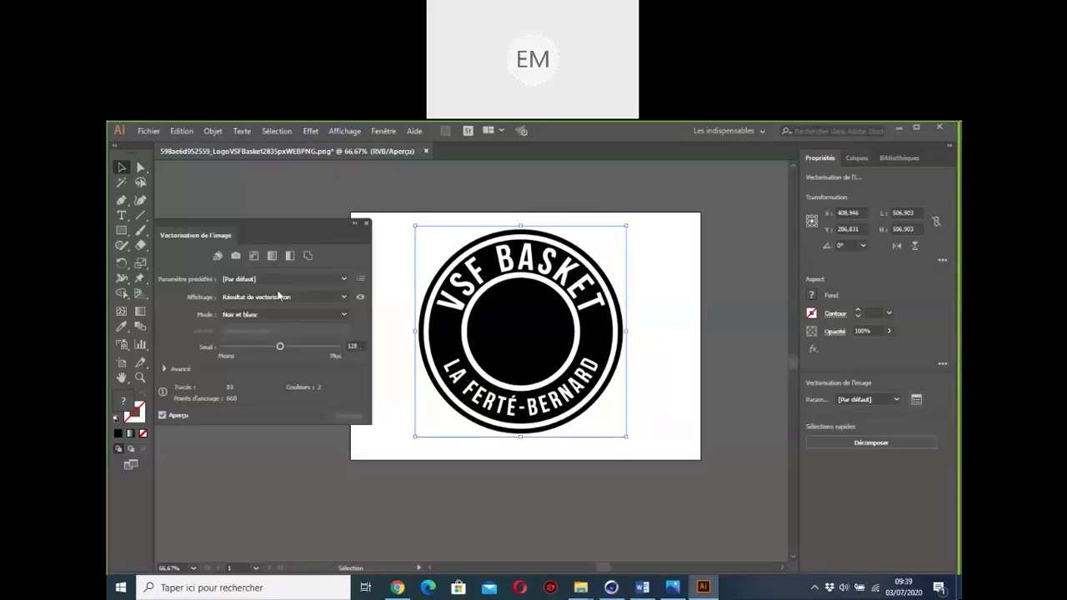
left_click_drag(288, 231, 783, 190)
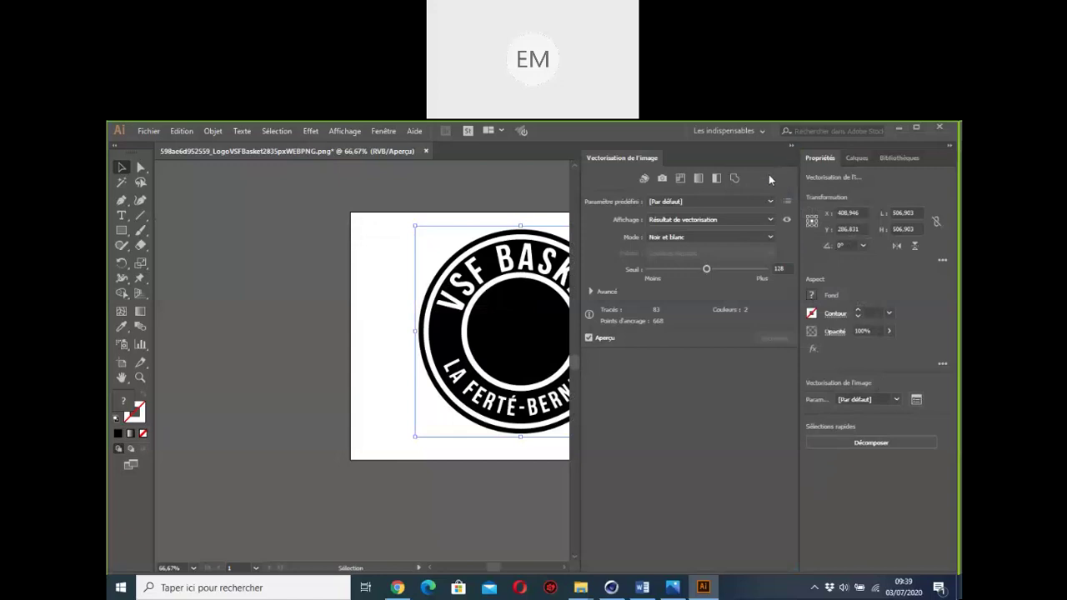
left_click(565, 569)
scroll(565, 569, "right", 5)
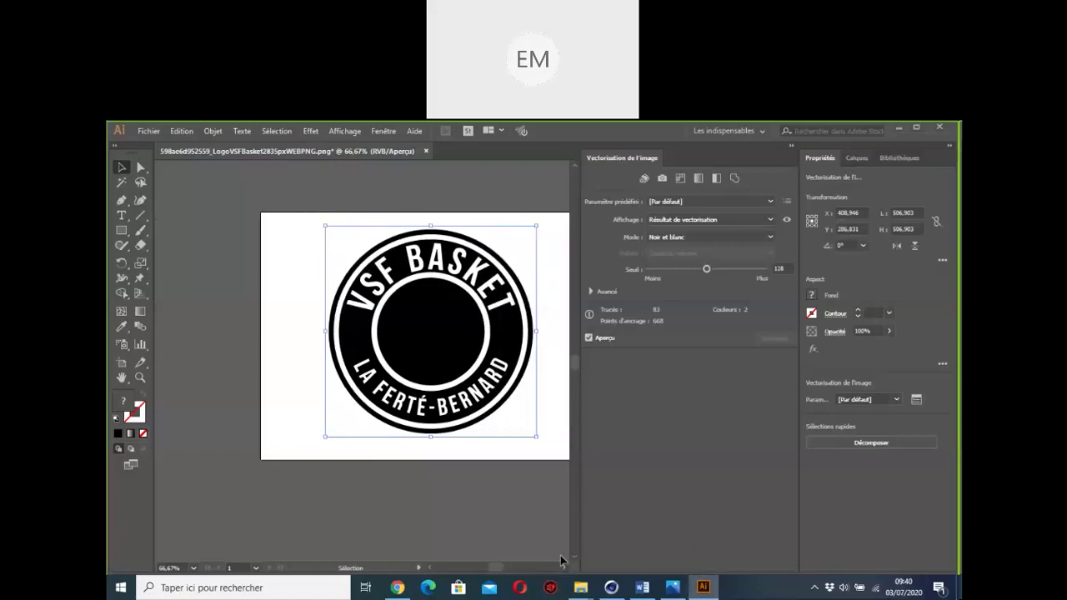
- Compare the source image with the trace result, ending on the trace, then collapse the panel
left_click(787, 223)
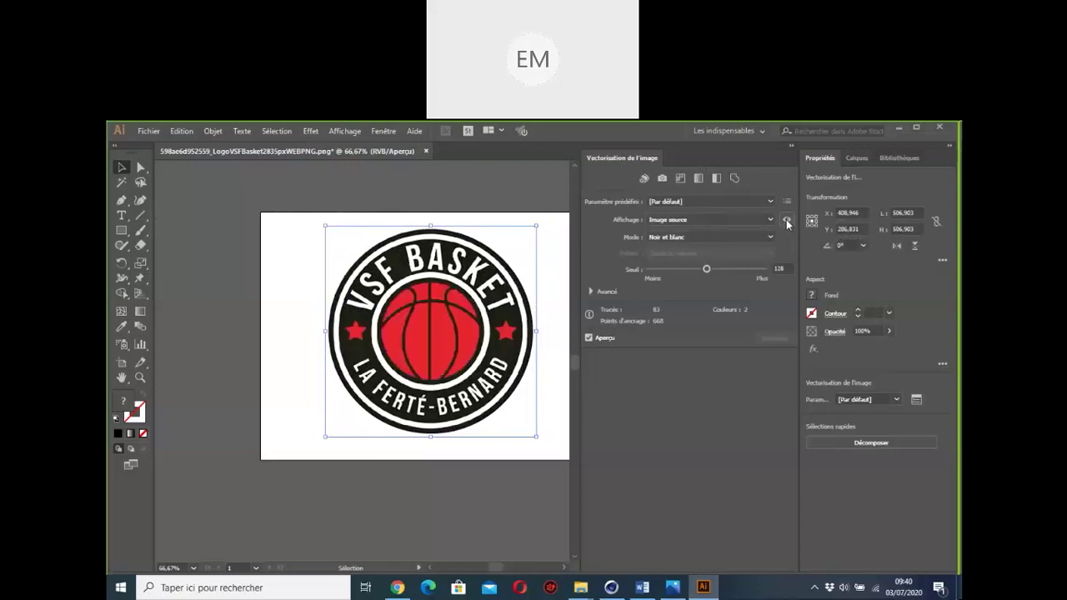
left_click(787, 224)
left_click(787, 223)
left_click(787, 224)
left_click(787, 223)
left_click(787, 223)
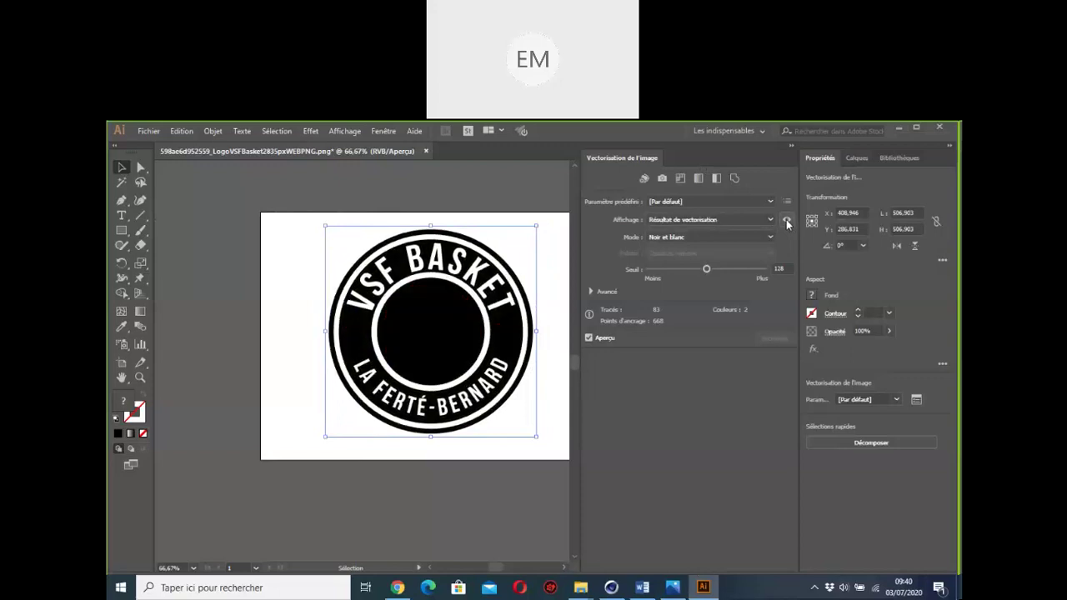
left_click(791, 147)
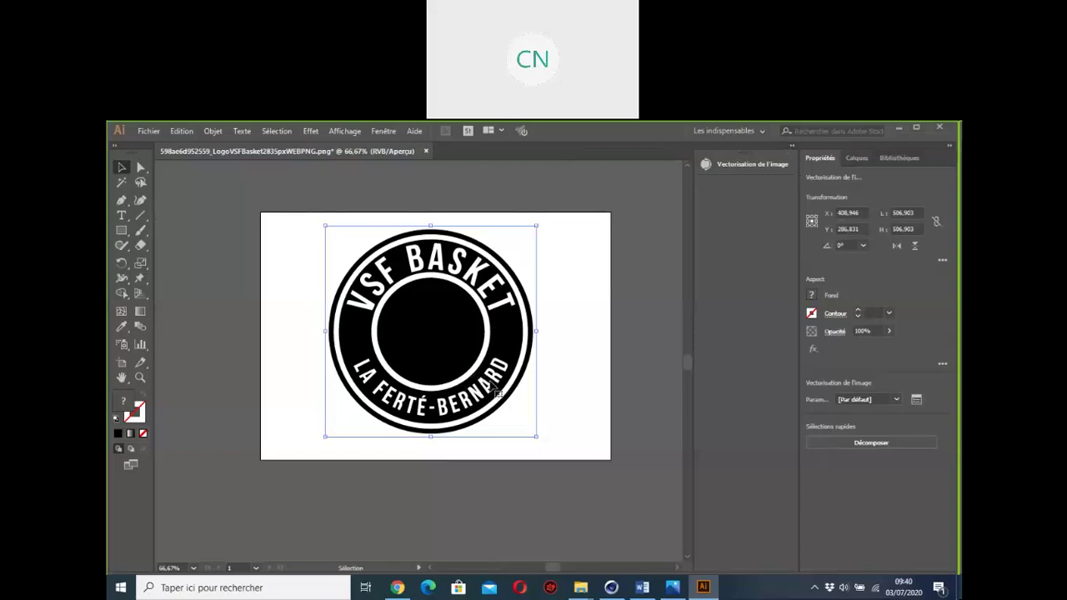
left_click(870, 441)
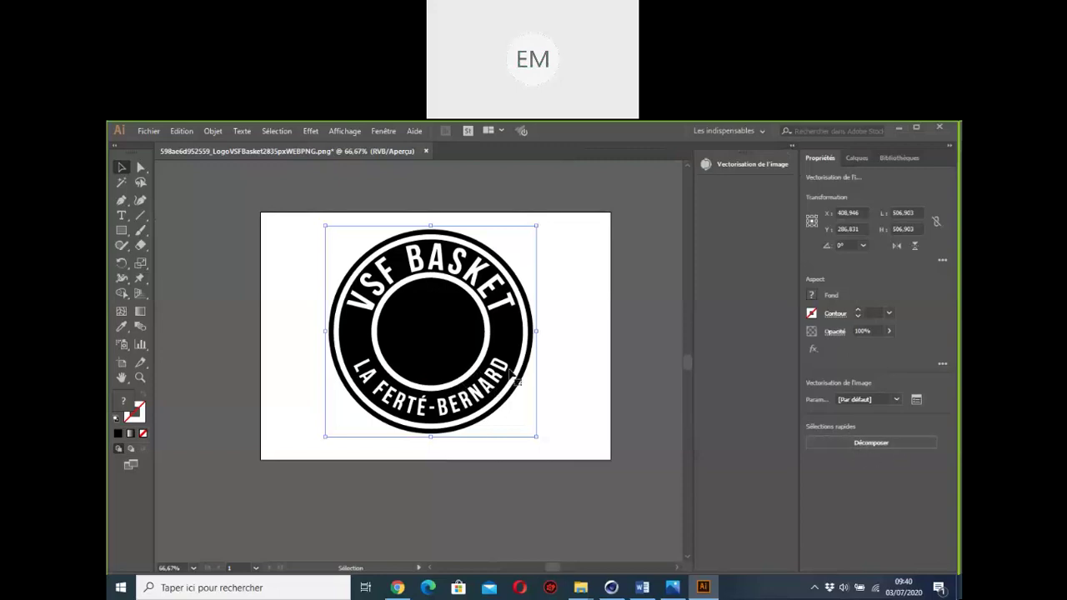
left_click(868, 444)
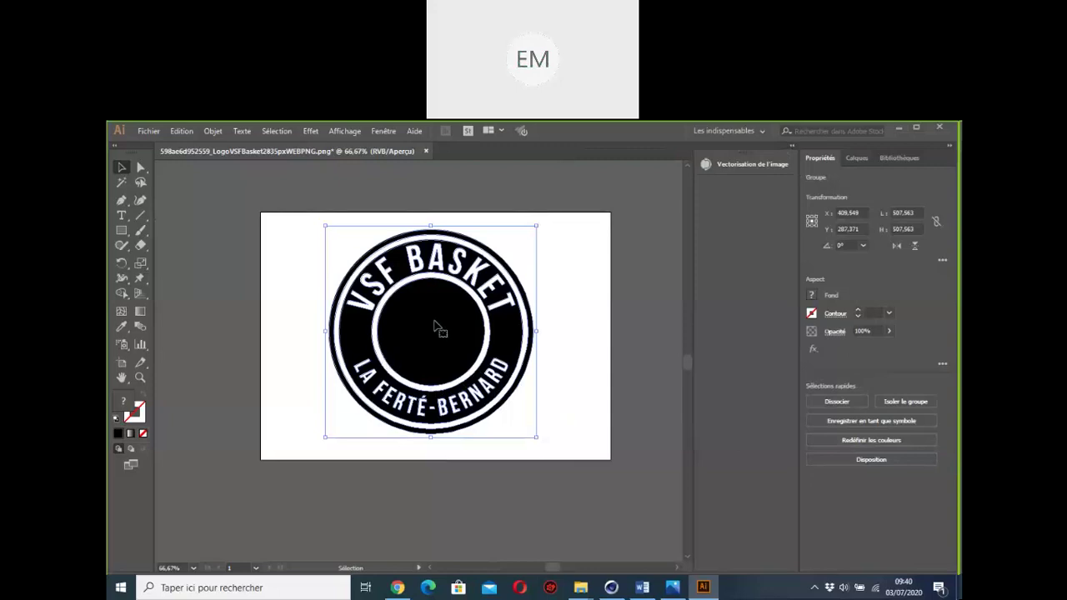
left_click(706, 165)
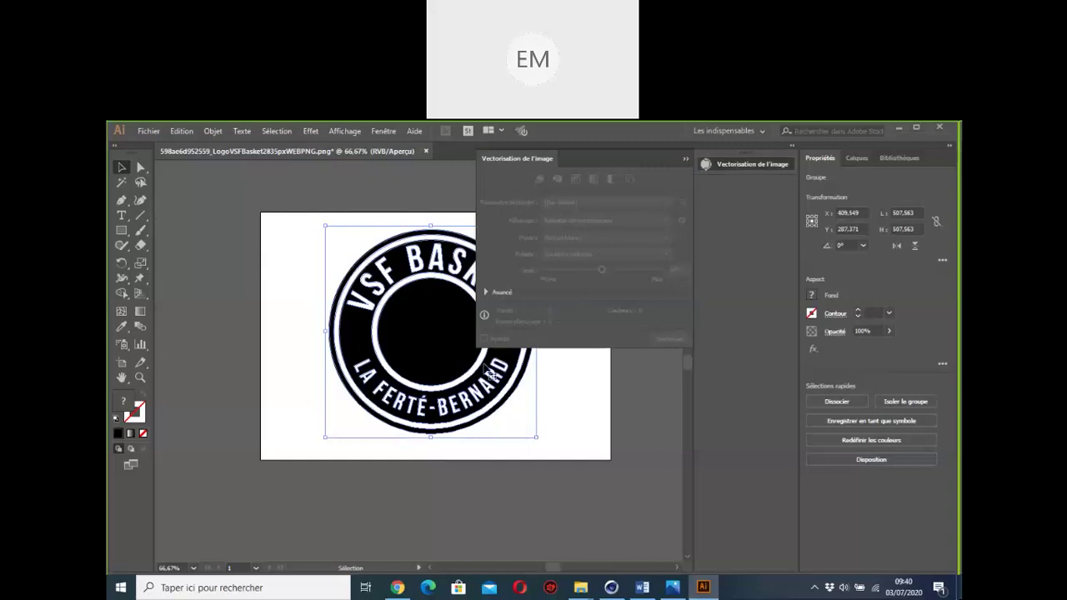
left_click(685, 158)
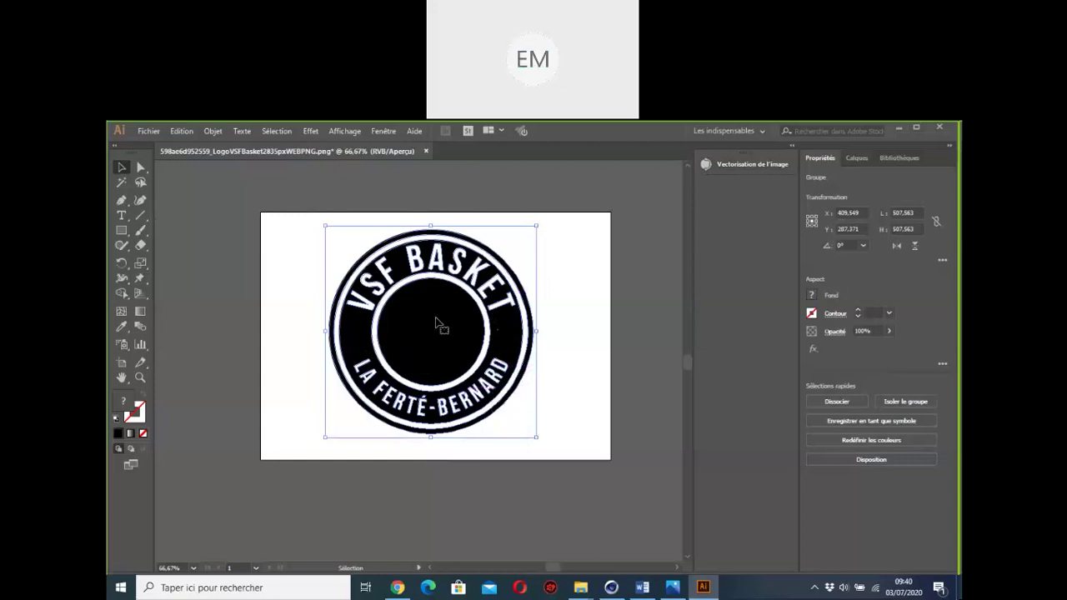
key("a")
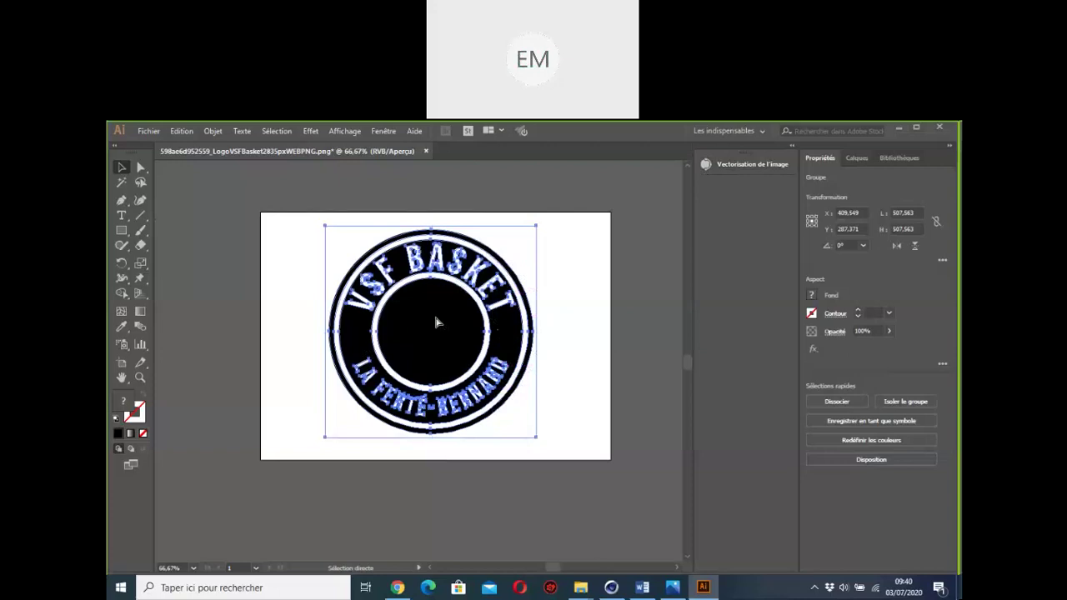
key("ctrl+z")
key("v")
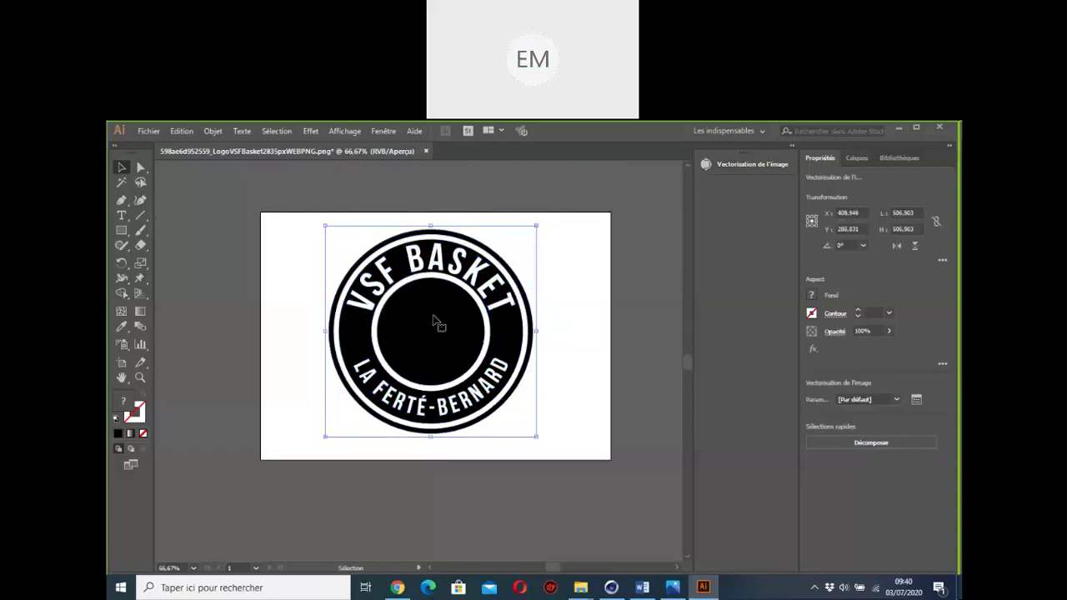
- Retrace the logo with the Photo haute fidélité preset and move its trace settings panel aside
left_click(896, 401)
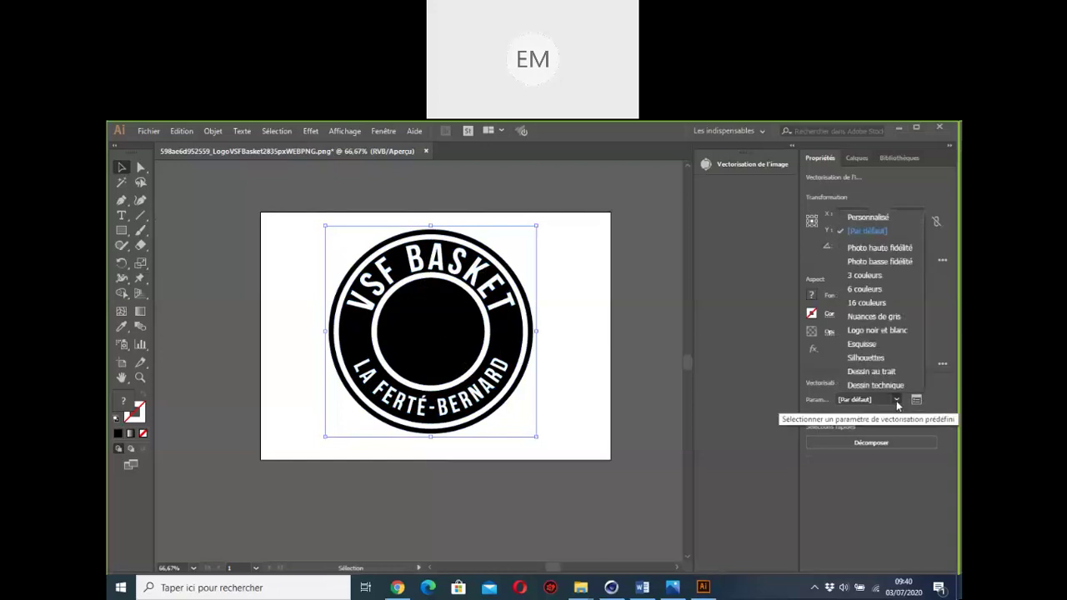
left_click(863, 248)
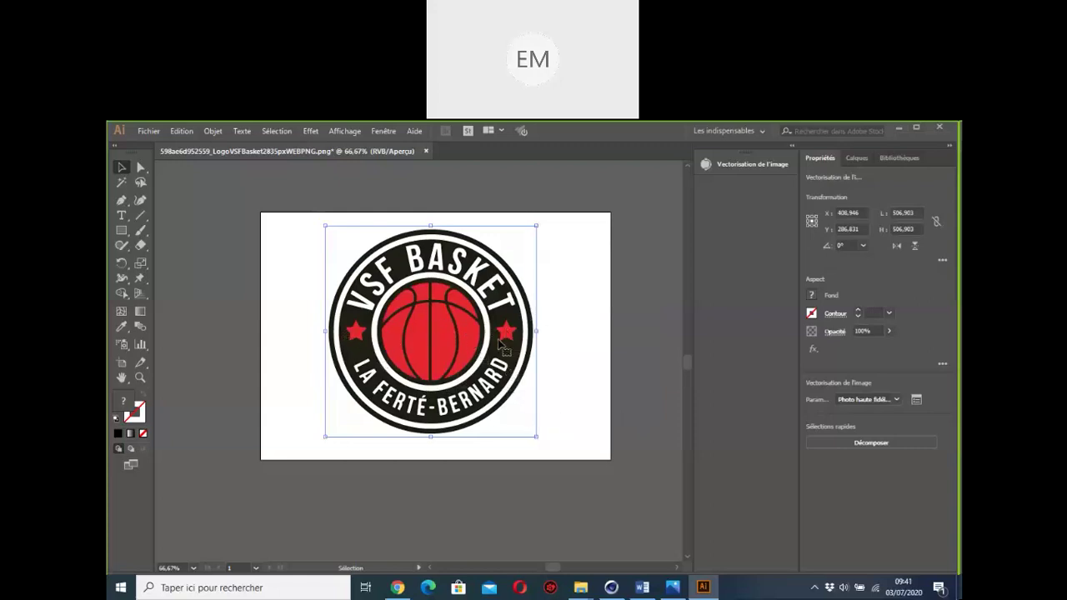
left_click(916, 401)
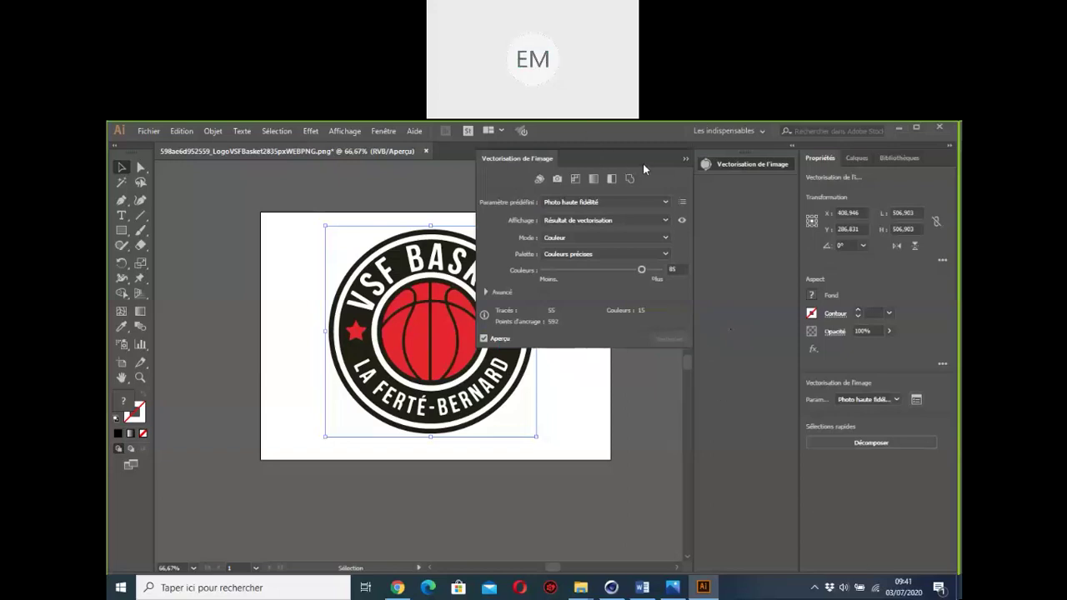
left_click_drag(643, 162, 859, 243)
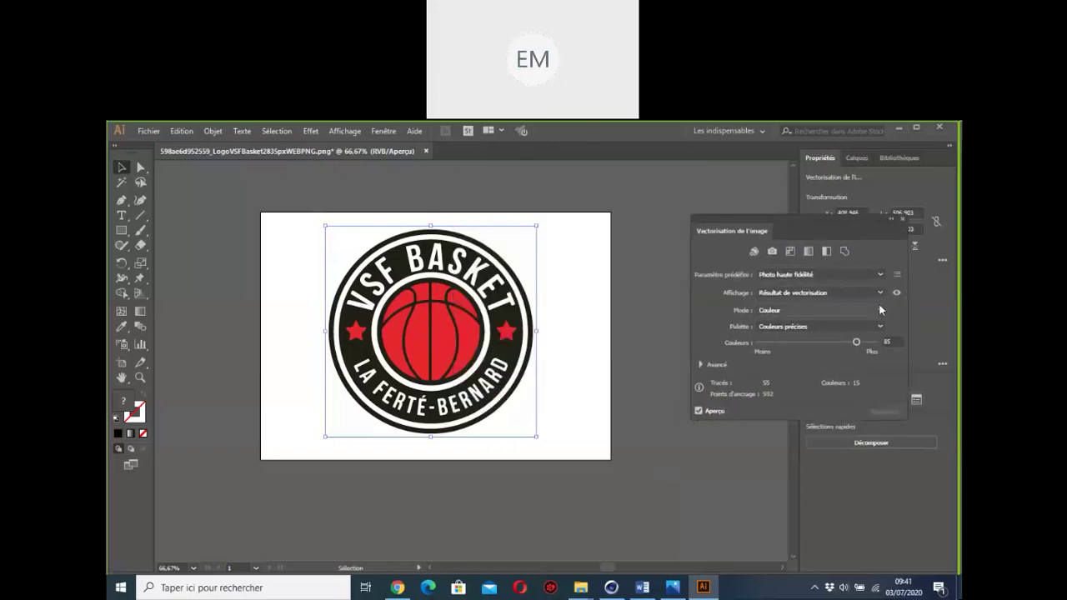
- Compare the original image with the colour trace, then dock the trace settings panel
left_click(897, 295)
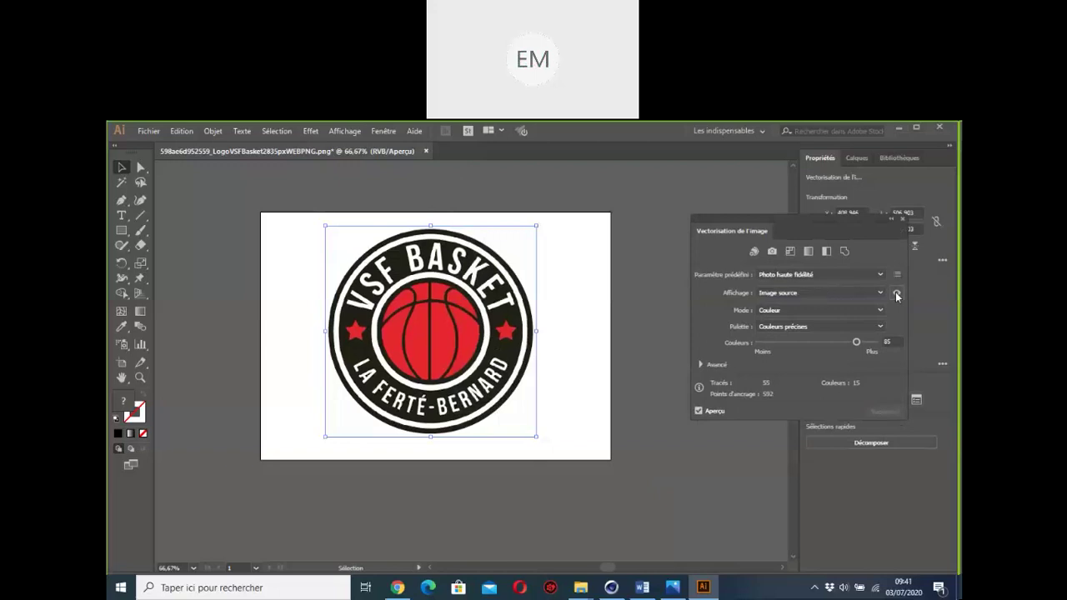
left_click(897, 295)
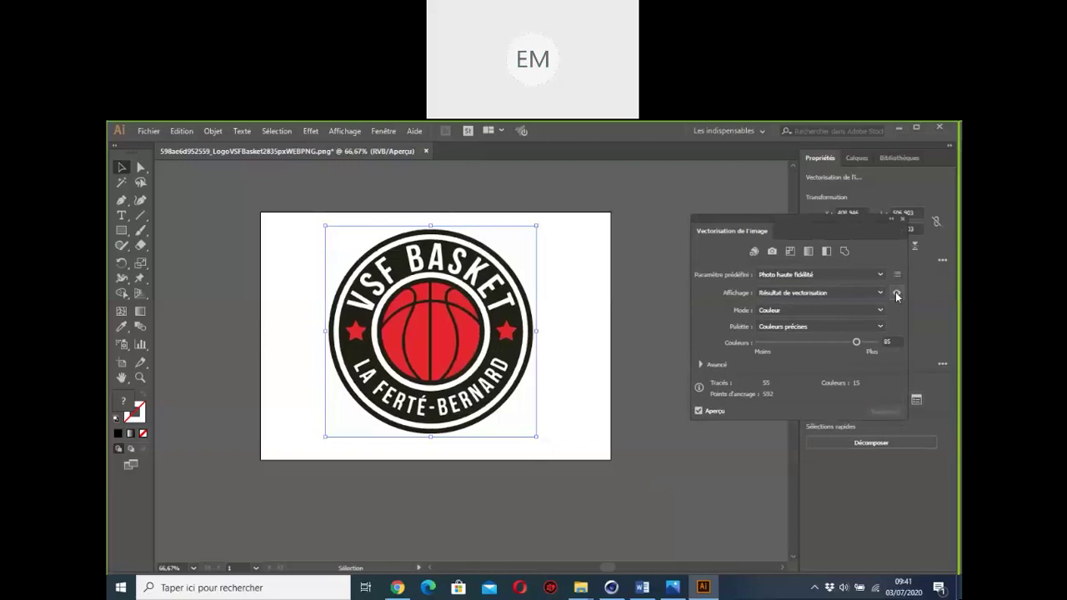
left_click(897, 295)
left_click(897, 296)
left_click(897, 295)
left_click(896, 295)
left_click(897, 295)
left_click_drag(870, 230, 779, 167)
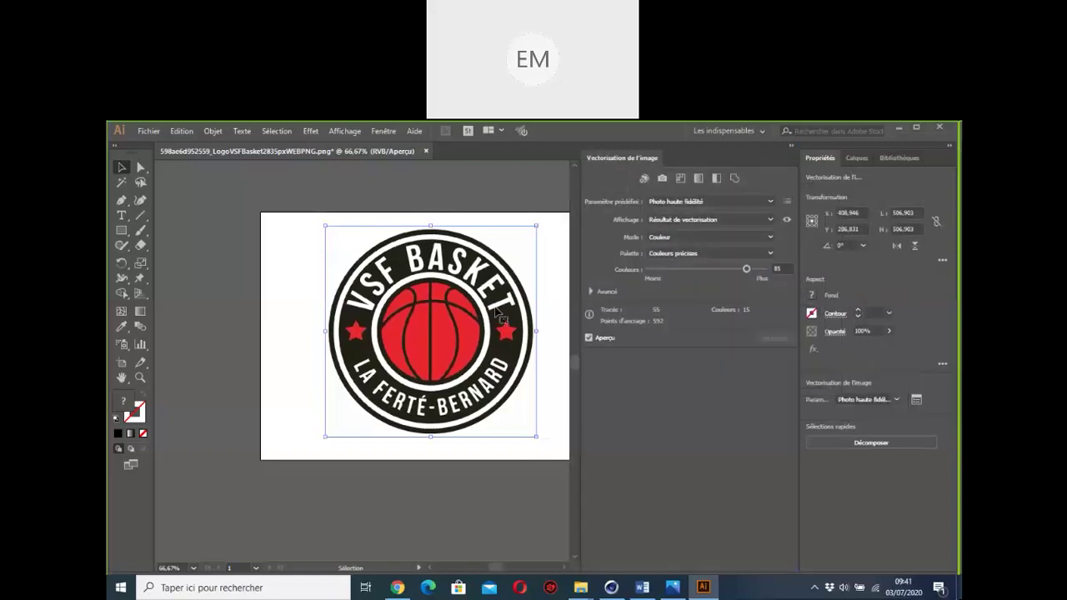
- Expand the colour trace into a vector group with Décomposer and collapse the trace panel
left_click(864, 450)
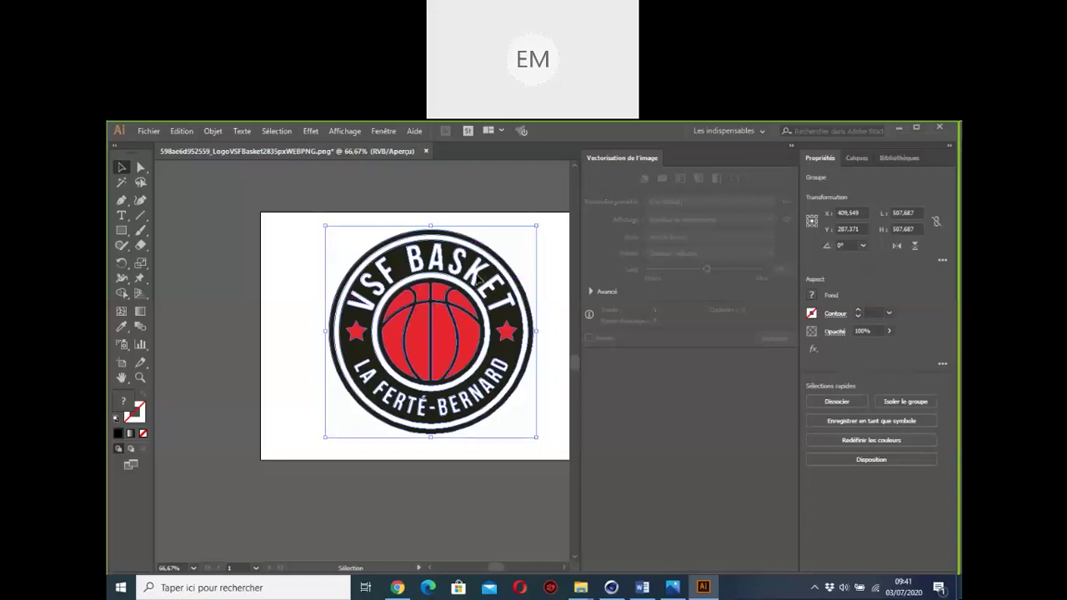
scroll(493, 298, "up", 2)
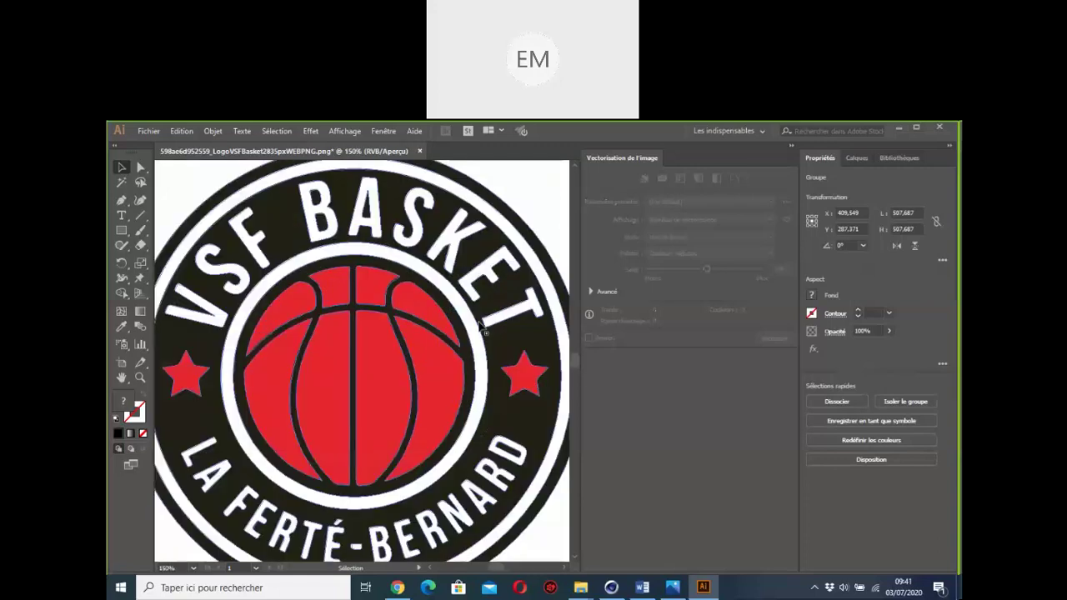
left_click(792, 148)
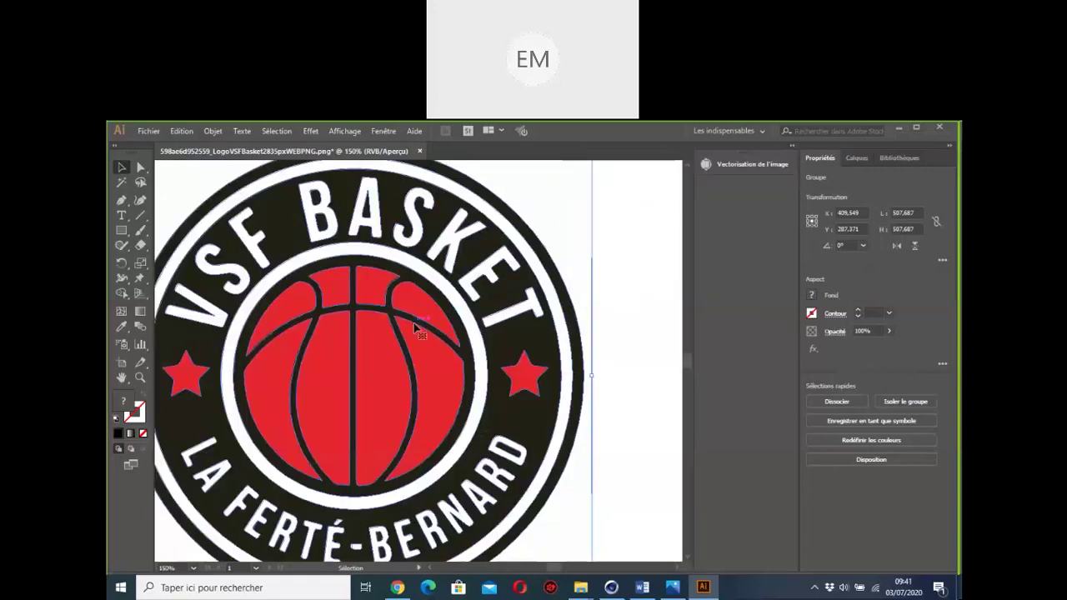
- Scroll around the expanded logo at 150% to inspect its vector paths
scroll(418, 479, "up", 3)
scroll(418, 479, "left", 3)
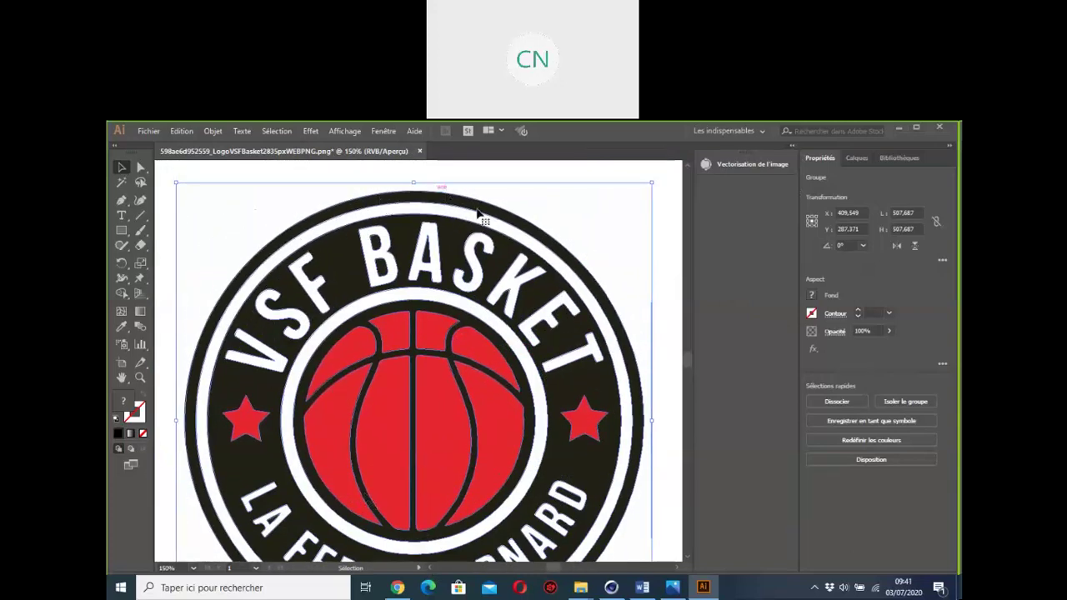
scroll(651, 465, "down", 3)
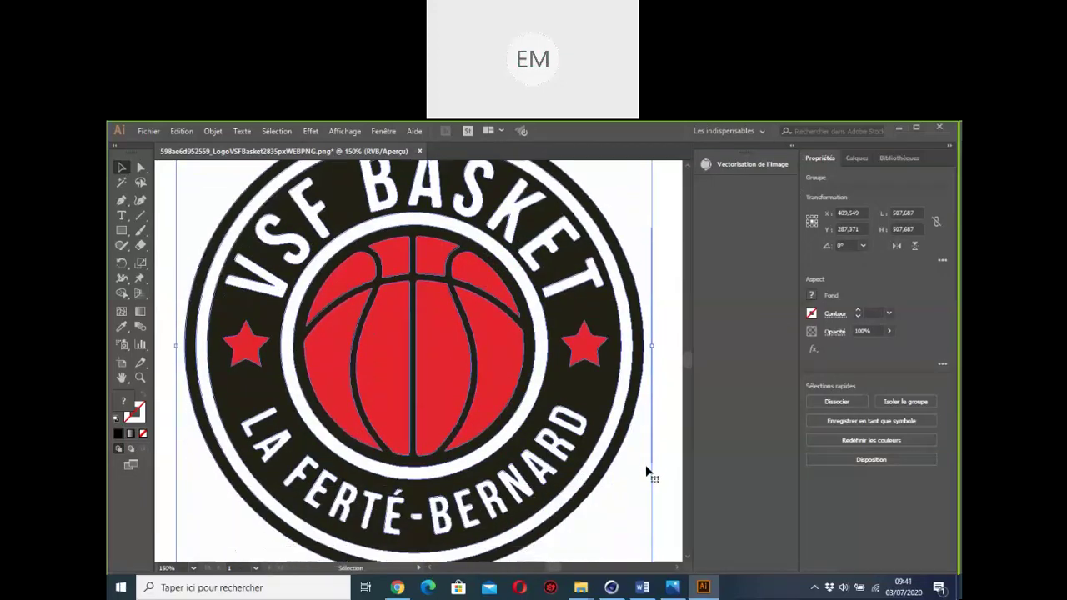
scroll(247, 446, "up", 3)
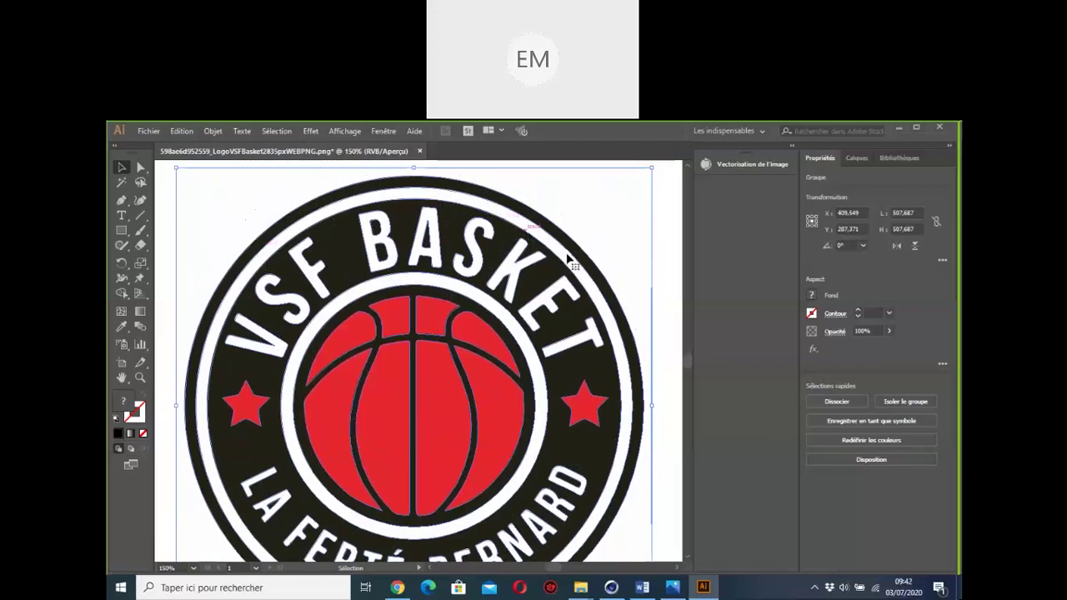
scroll(628, 408, "down", 1)
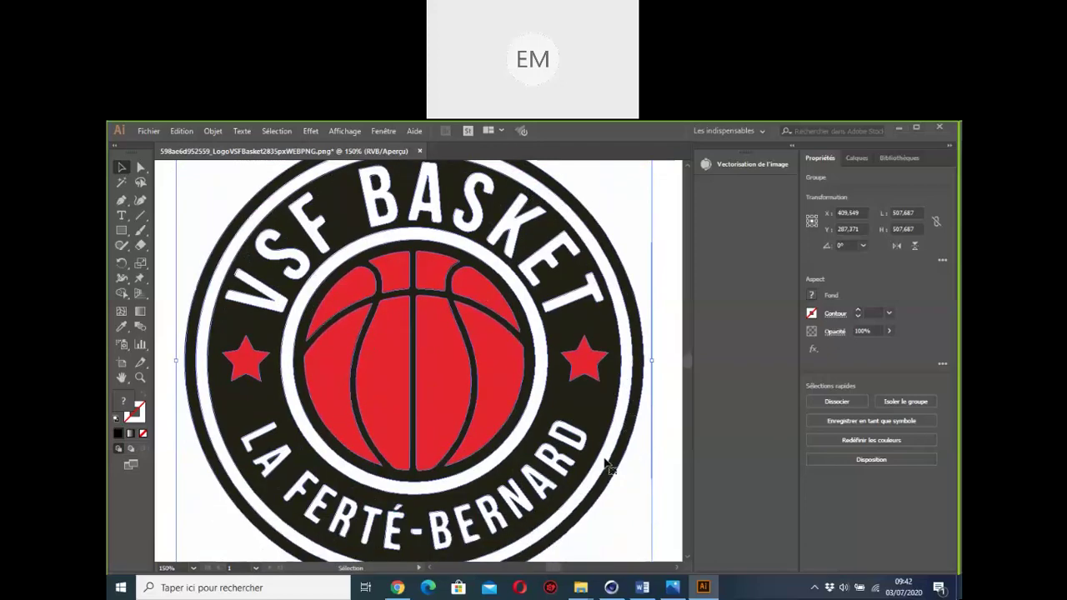
scroll(612, 460, "down", 1)
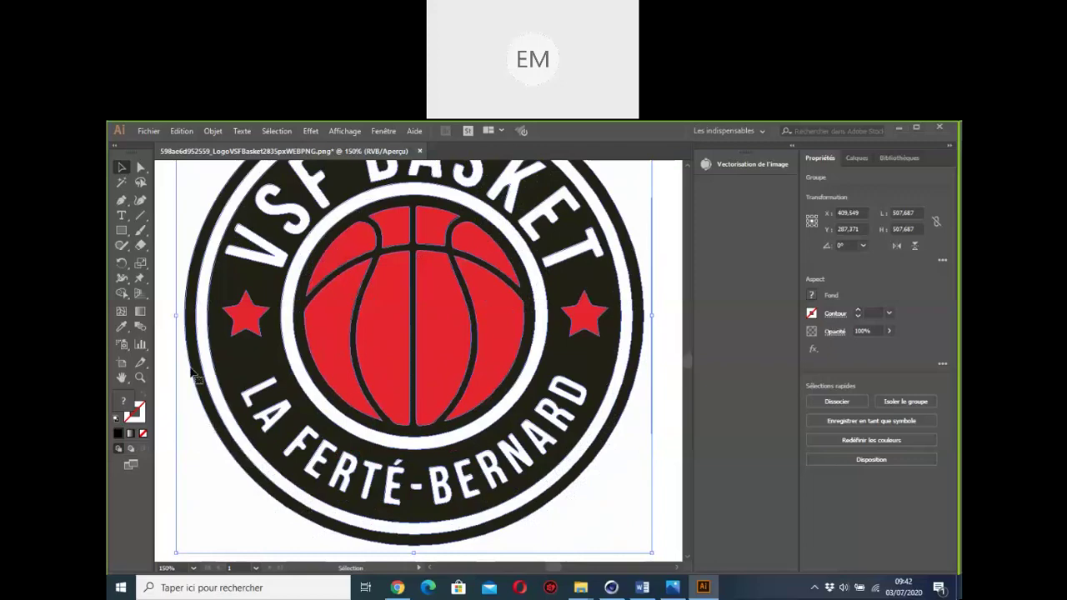
scroll(223, 259, "up", 2)
scroll(227, 282, "up", 2)
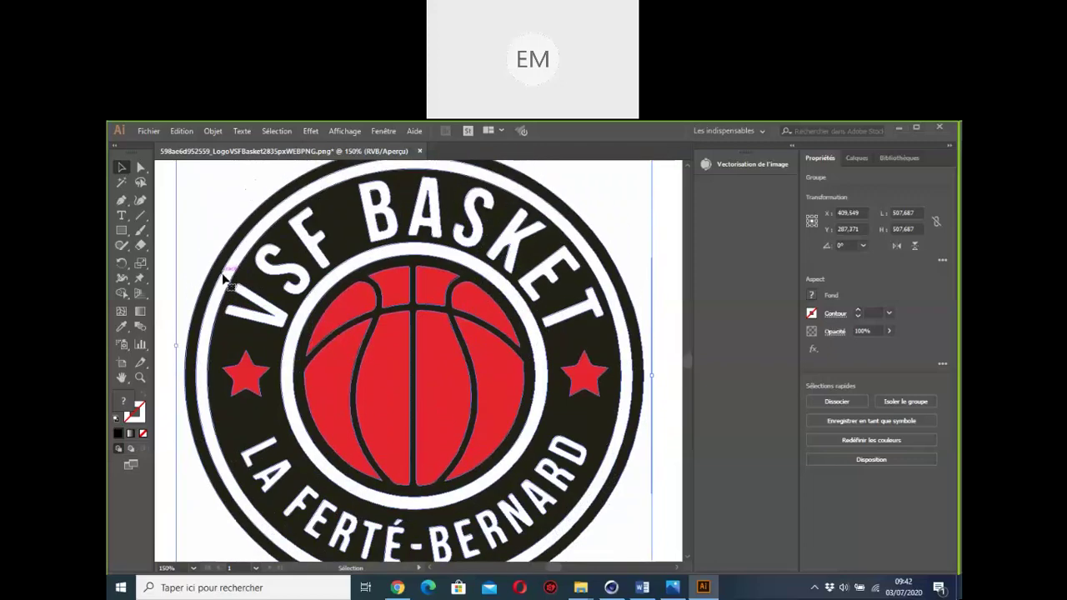